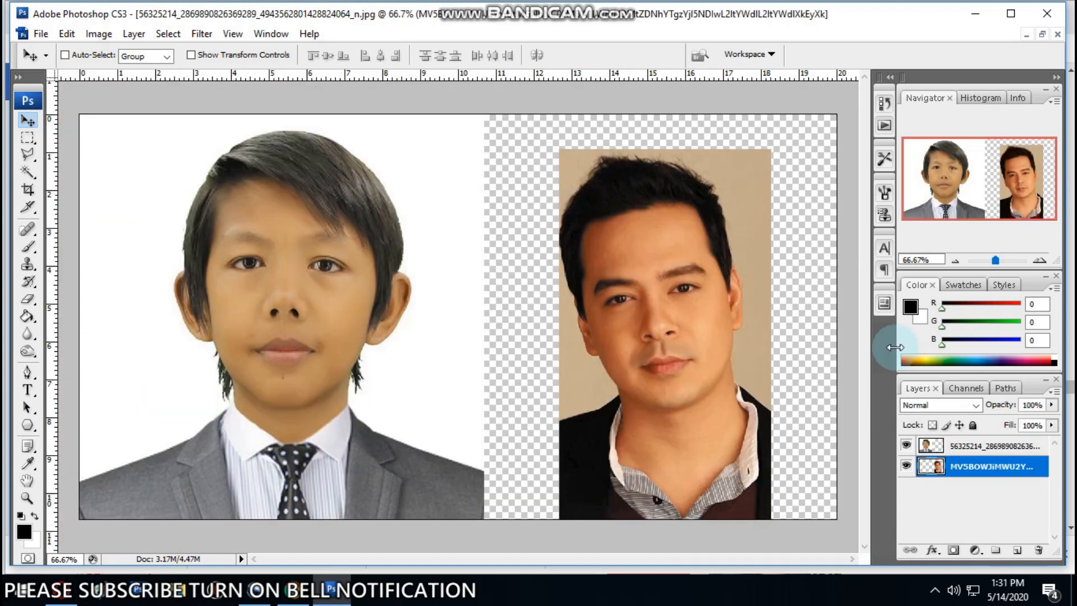
# Step: Select the man's face from above the eyebrows down to the chin with a closed Polygonal Lasso outline
pyautogui.hotkey('ctrl', '+')
pyautogui.hotkey('ctrl', '+')
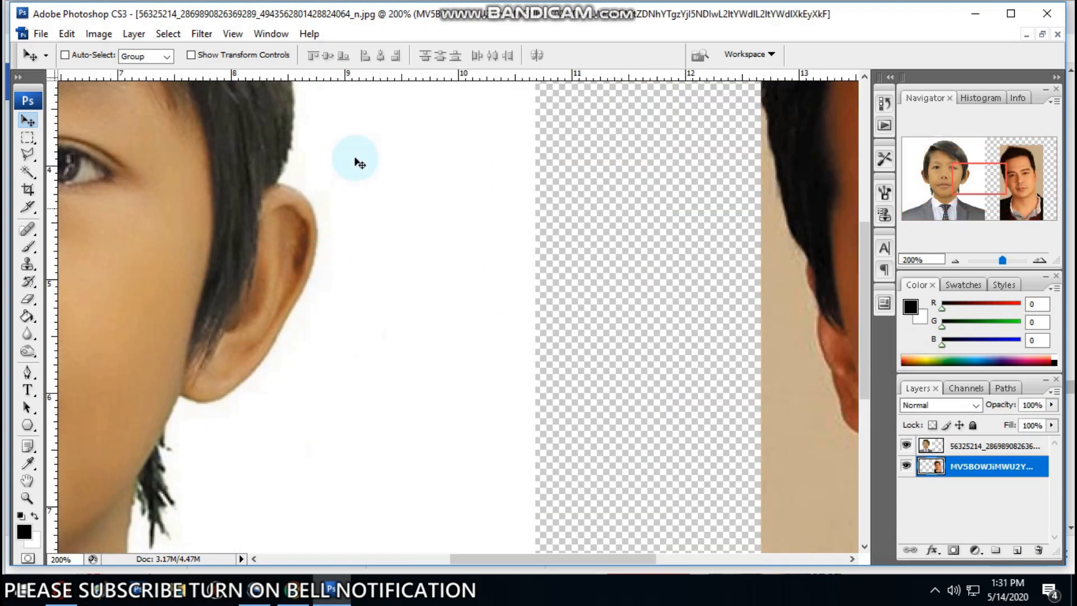
pyautogui.moveTo(569, 219); pyautogui.dragTo(59, 218)
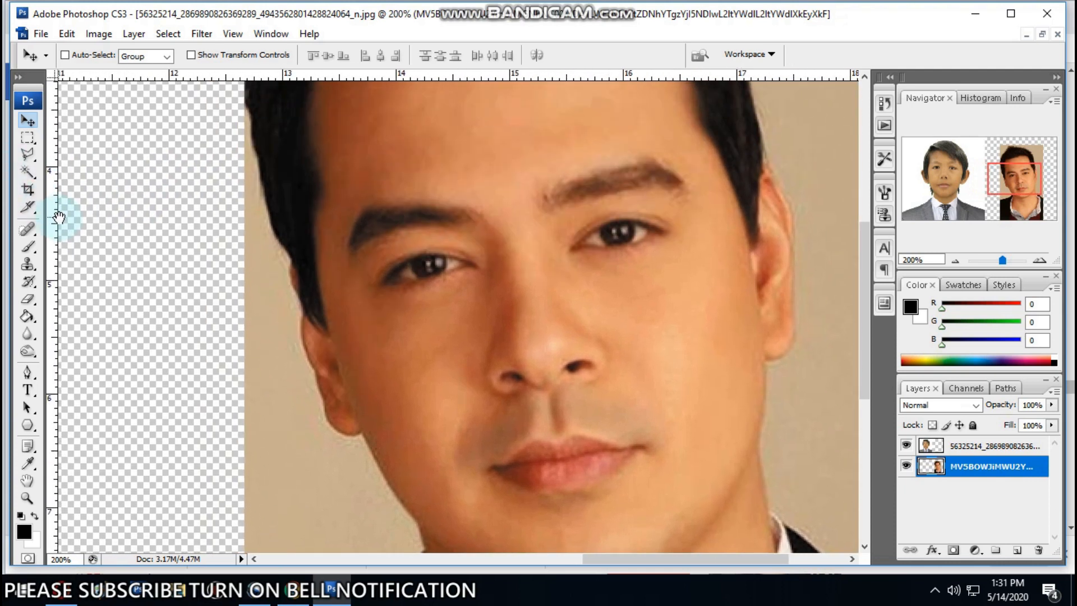
pyautogui.moveTo(441, 282); pyautogui.dragTo(424, 269)
pyautogui.press('l')
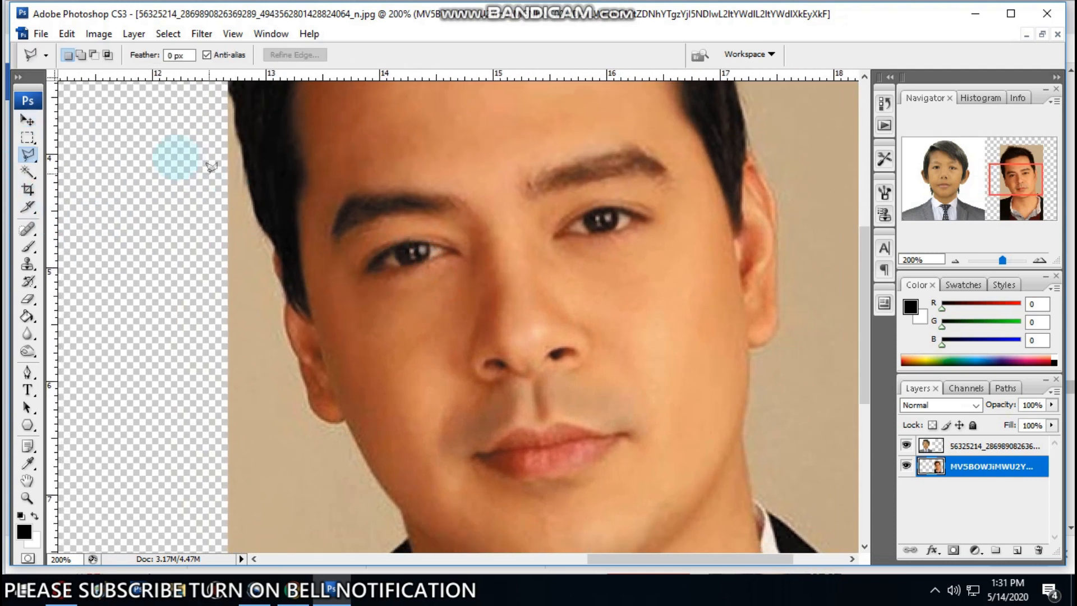
pyautogui.click(327, 175)
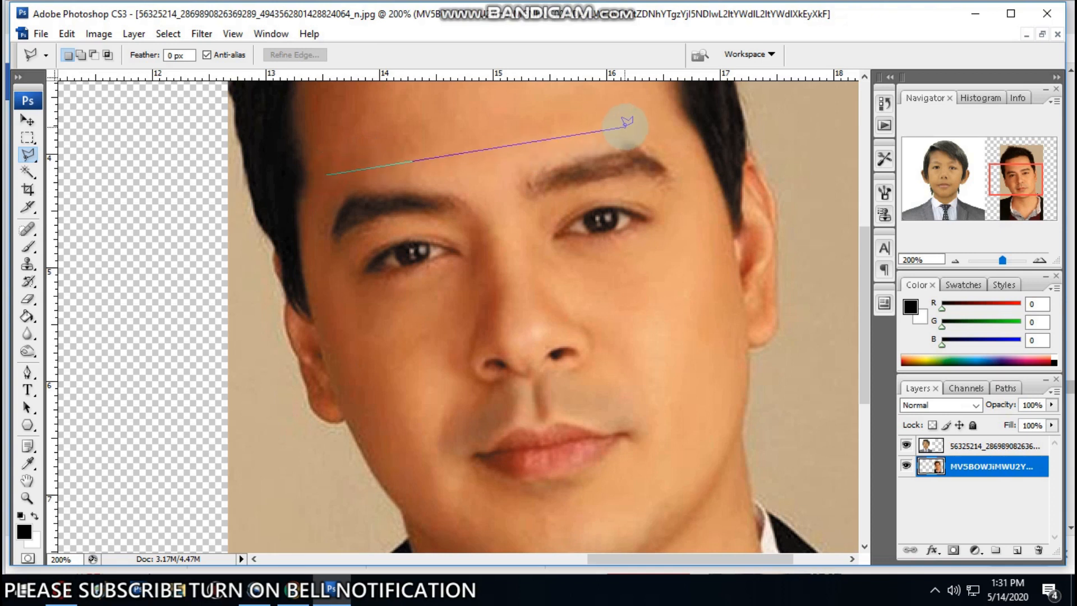
pyautogui.click(651, 125)
pyautogui.click(703, 173)
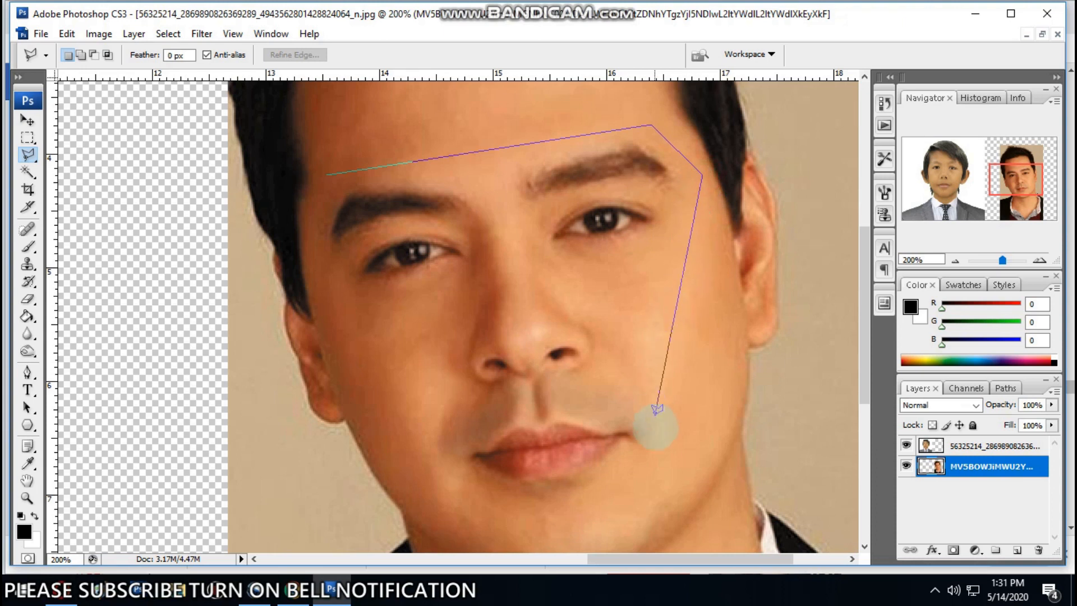
pyautogui.click(657, 467)
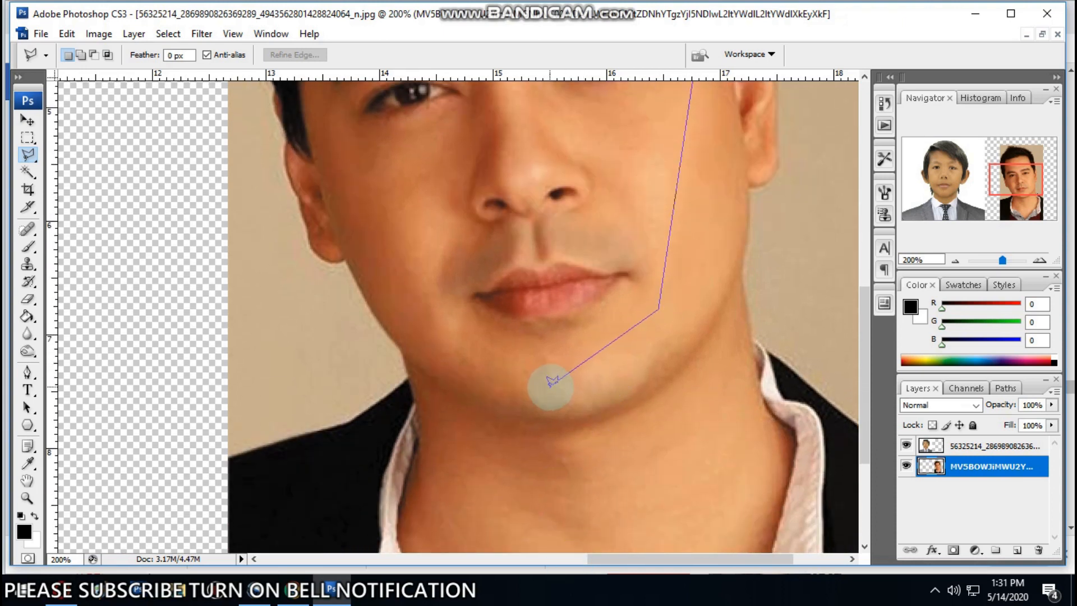
pyautogui.click(599, 360)
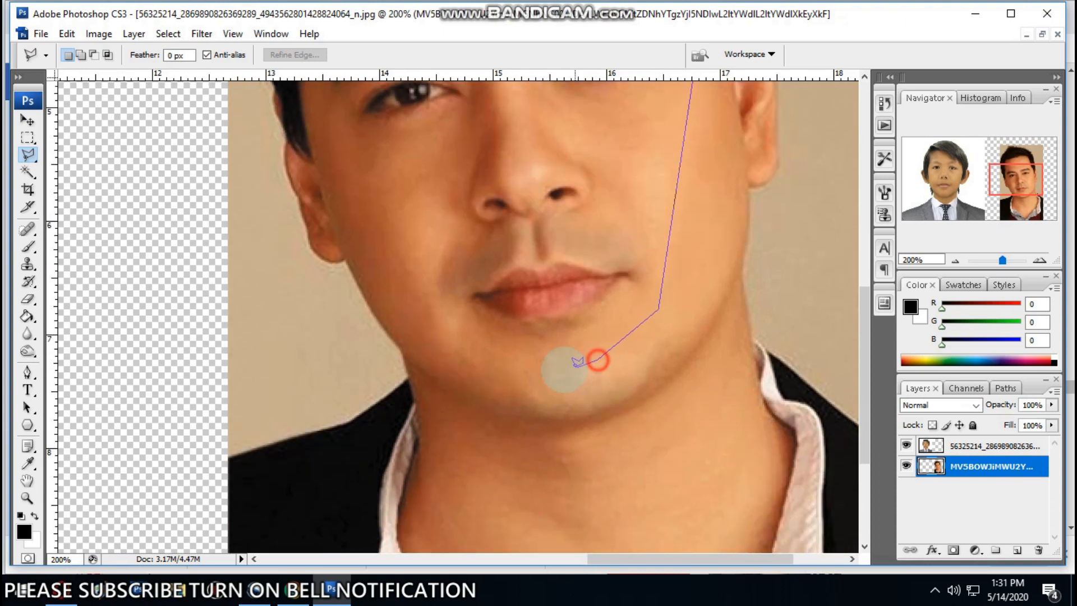
pyautogui.click(532, 369)
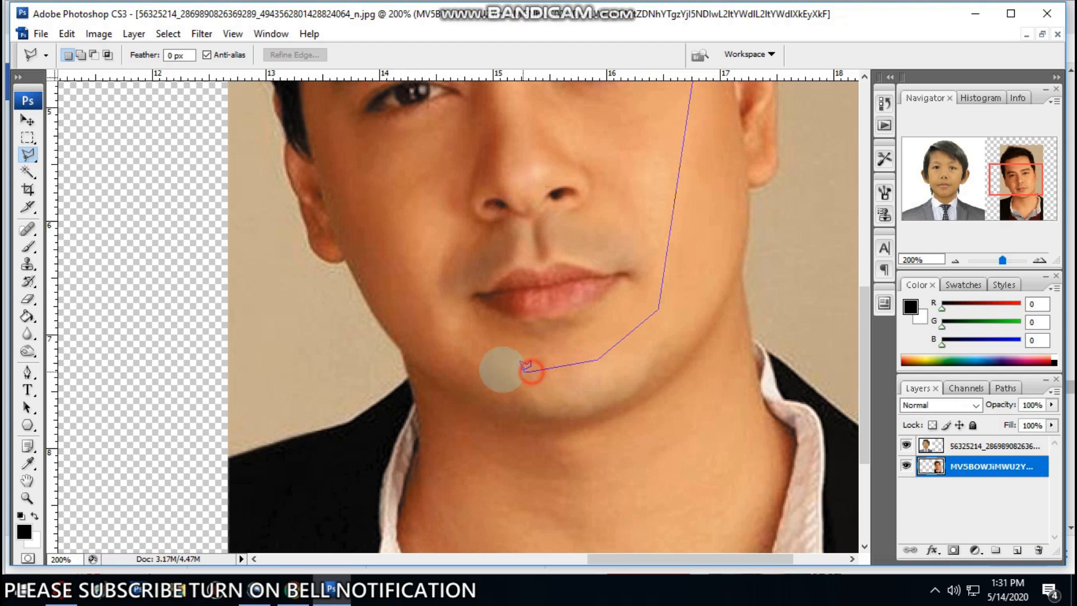
pyautogui.click(456, 342)
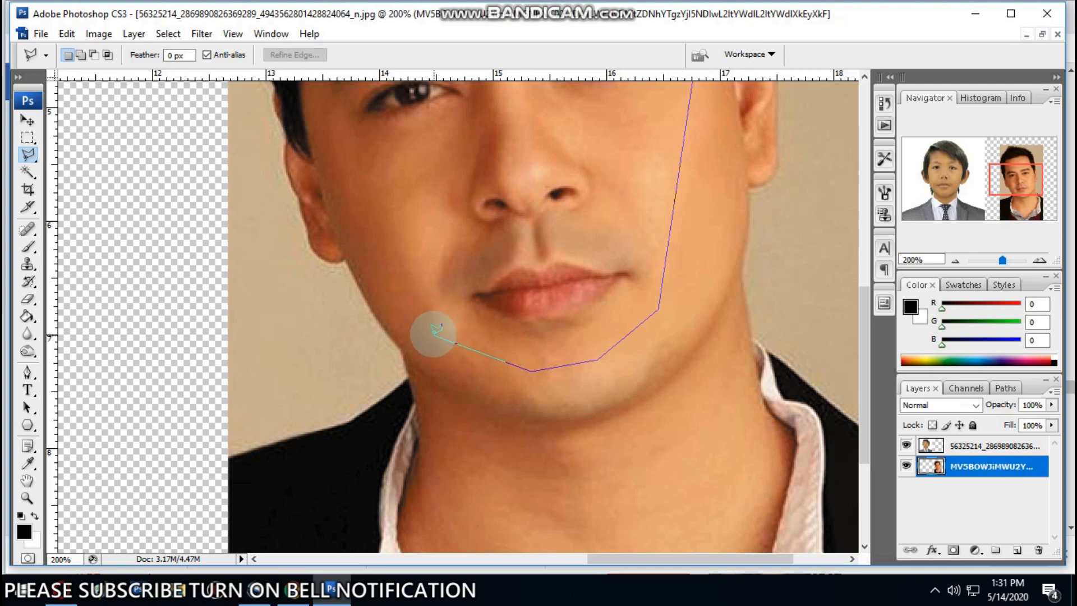
pyautogui.click(430, 329)
pyautogui.press('space')
pyautogui.moveTo(358, 175); pyautogui.dragTo(416, 360)
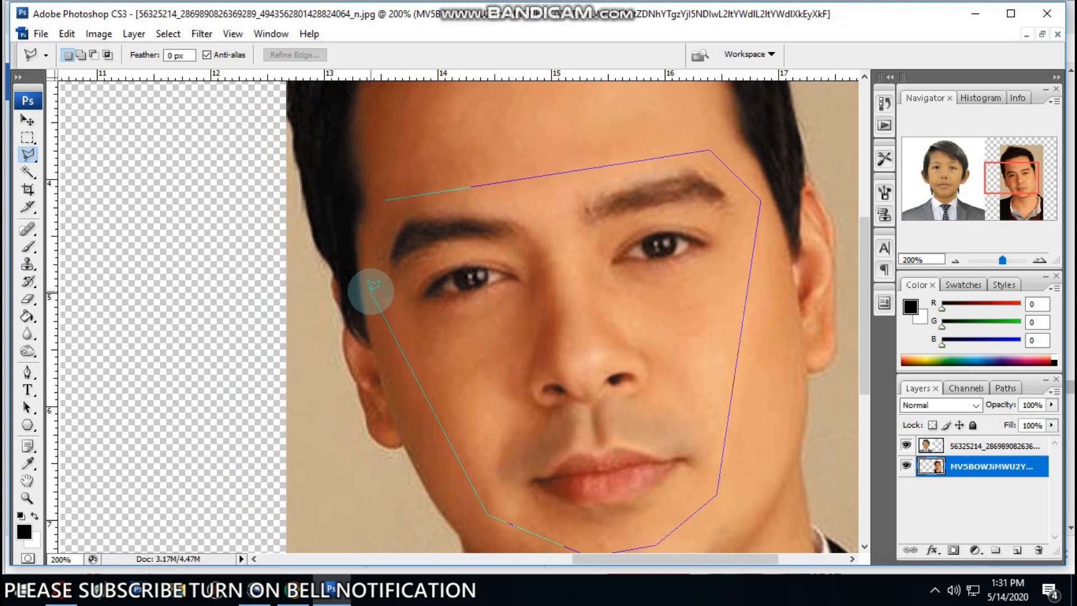
pyautogui.click(384, 202)
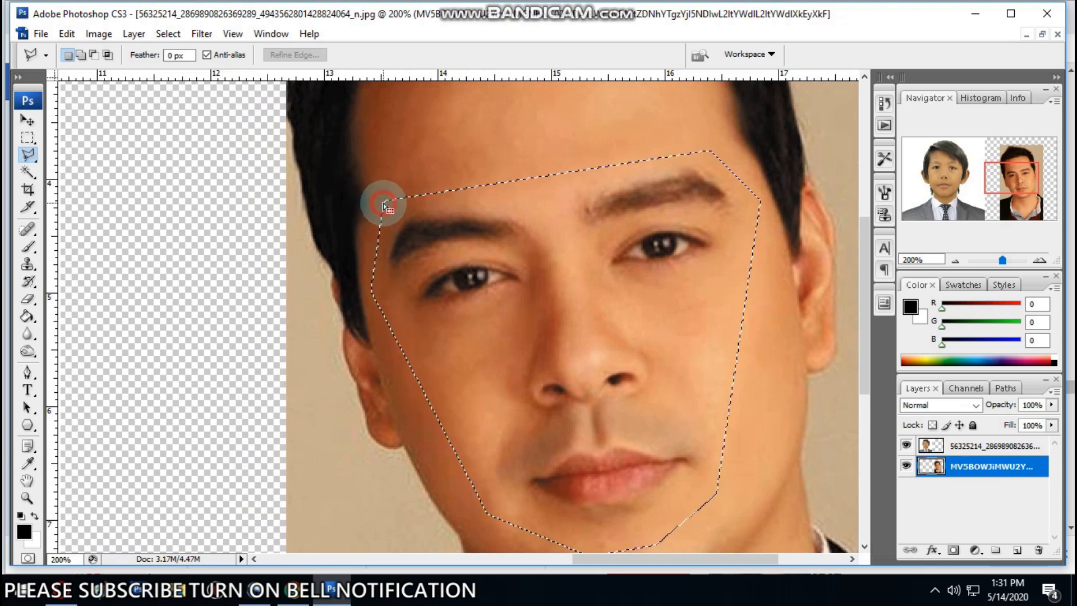
# Step: Copy the selected face to a new layer and hide the man's original portrait layer
pyautogui.rightClick(627, 341)
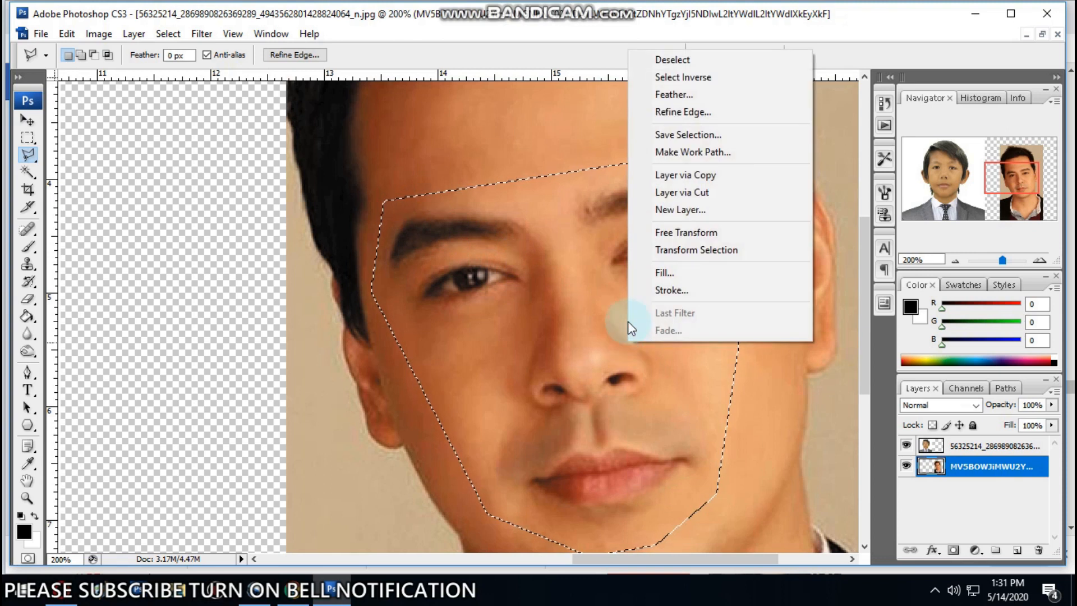
pyautogui.click(666, 175)
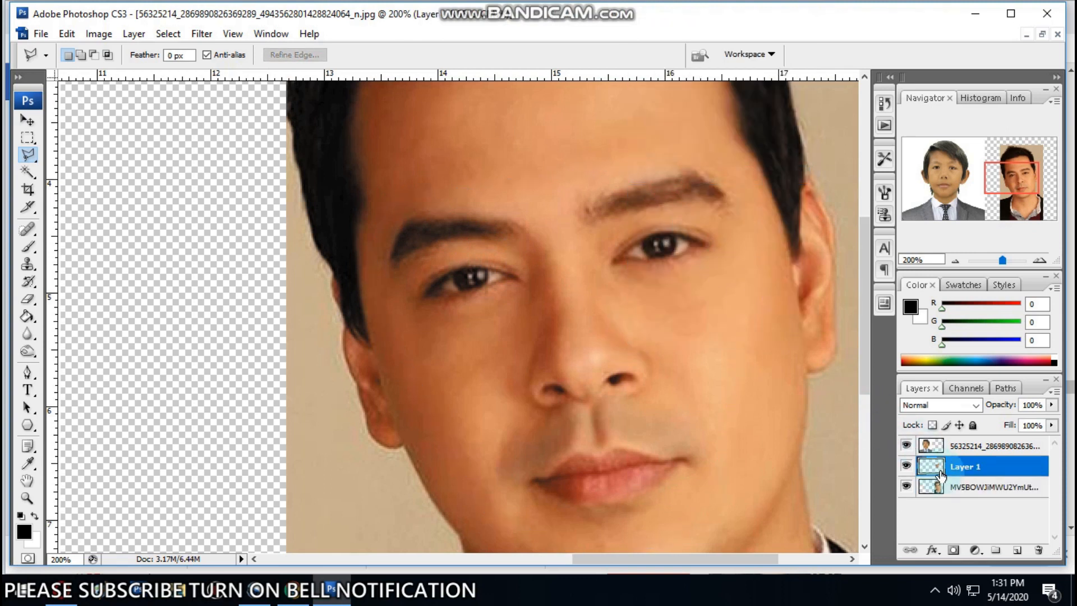
pyautogui.click(906, 487)
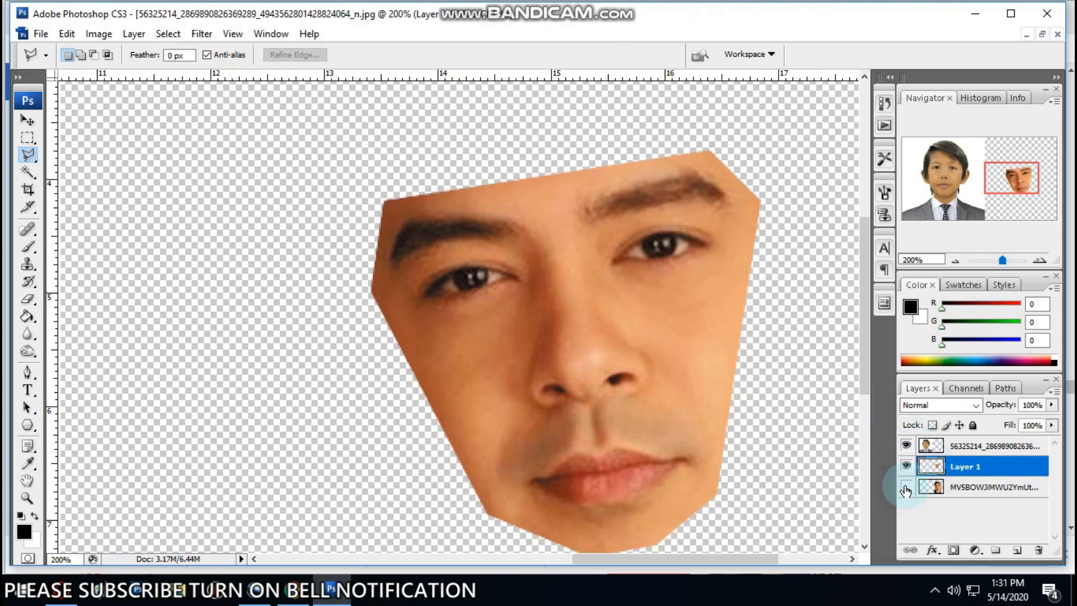
# Step: Stack the face cutout layer above the boy's portrait layer and move the cutout onto the side of the boy's face
pyautogui.hotkey('ctrl', '-')
pyautogui.hotkey('ctrl', '-')
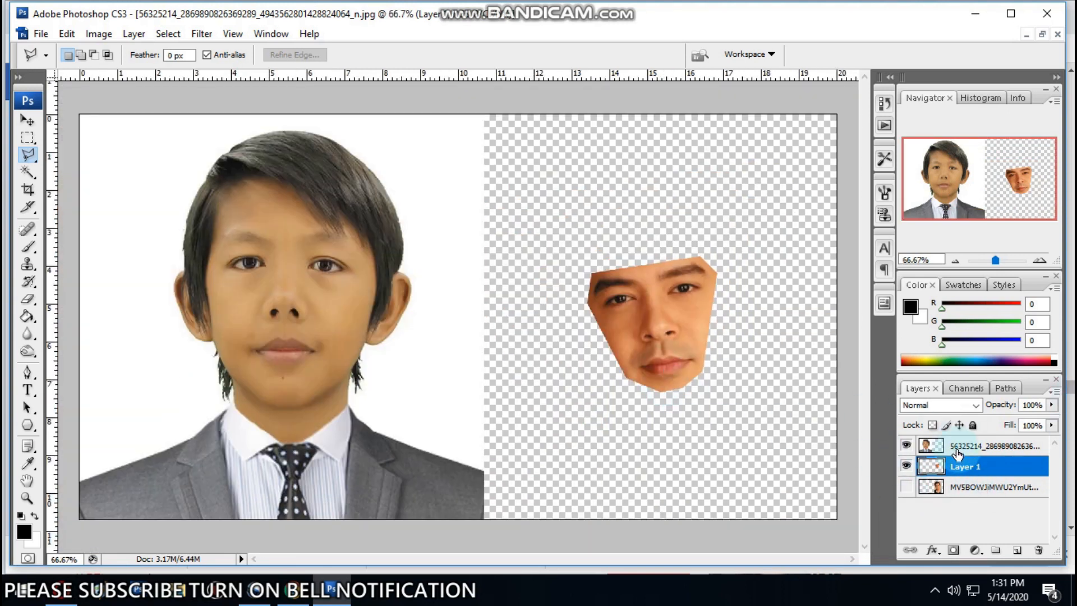
pyautogui.click(957, 449)
pyautogui.press('v')
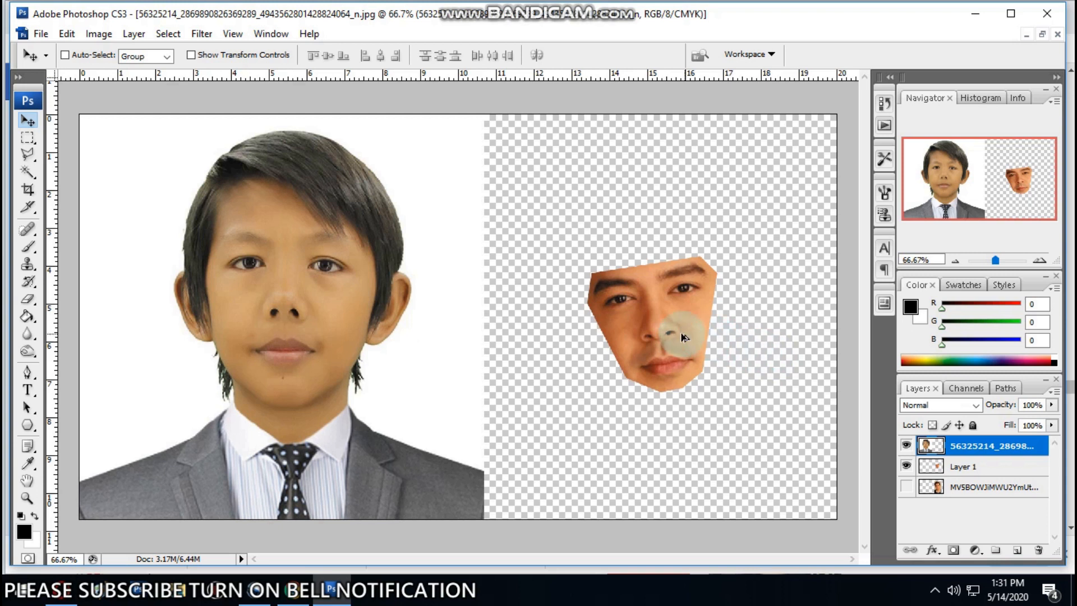
pyautogui.keyDown('ctrl'); pyautogui.click(679, 332); pyautogui.keyUp('ctrl')
pyautogui.moveTo(672, 332); pyautogui.dragTo(576, 343)
pyautogui.moveTo(933, 470); pyautogui.dragTo(933, 449)
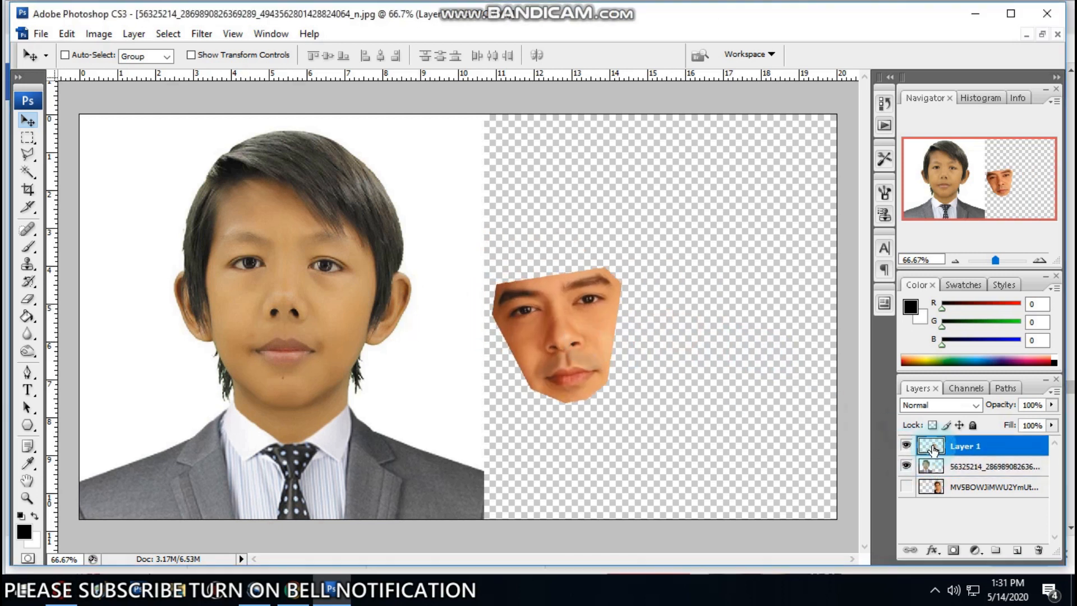
pyautogui.moveTo(579, 348); pyautogui.dragTo(241, 323)
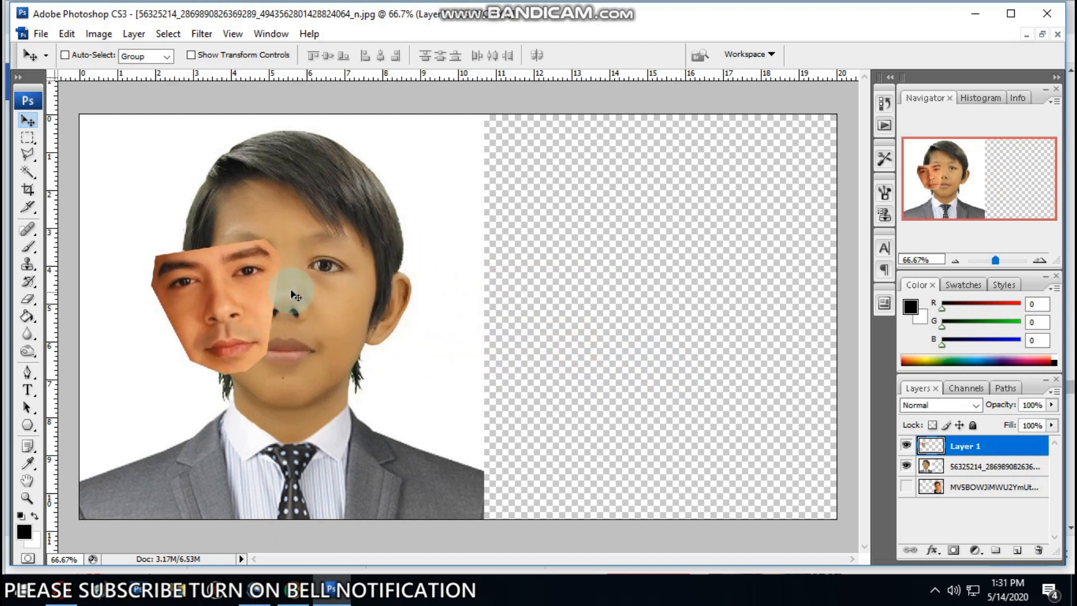
# Step: Free-transform the face cutout, rotating it about 10.5° to straighten it and scaling it to about 125.6%
pyautogui.hotkey('ctrl', 't')
pyautogui.moveTo(324, 206); pyautogui.dragTo(334, 222)
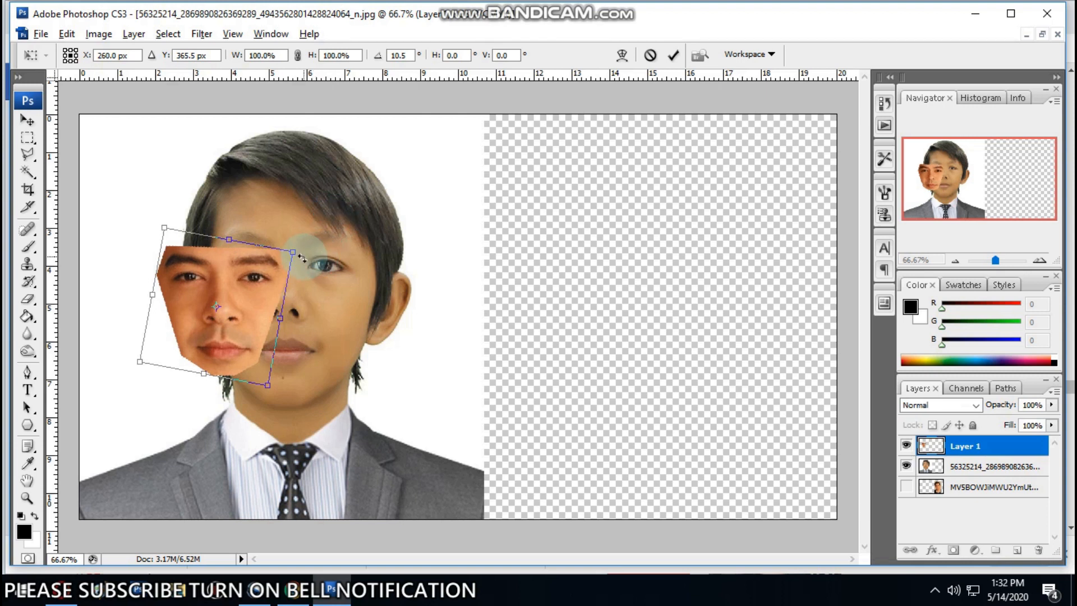
pyautogui.moveTo(292, 252); pyautogui.dragTo(339, 243)
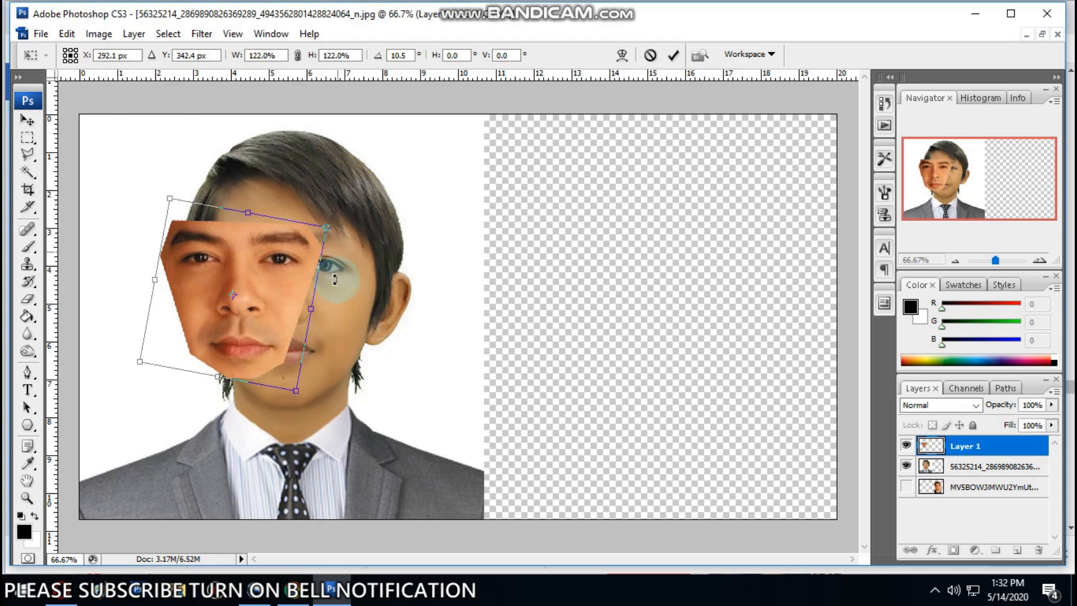
pyautogui.moveTo(295, 390); pyautogui.dragTo(302, 398)
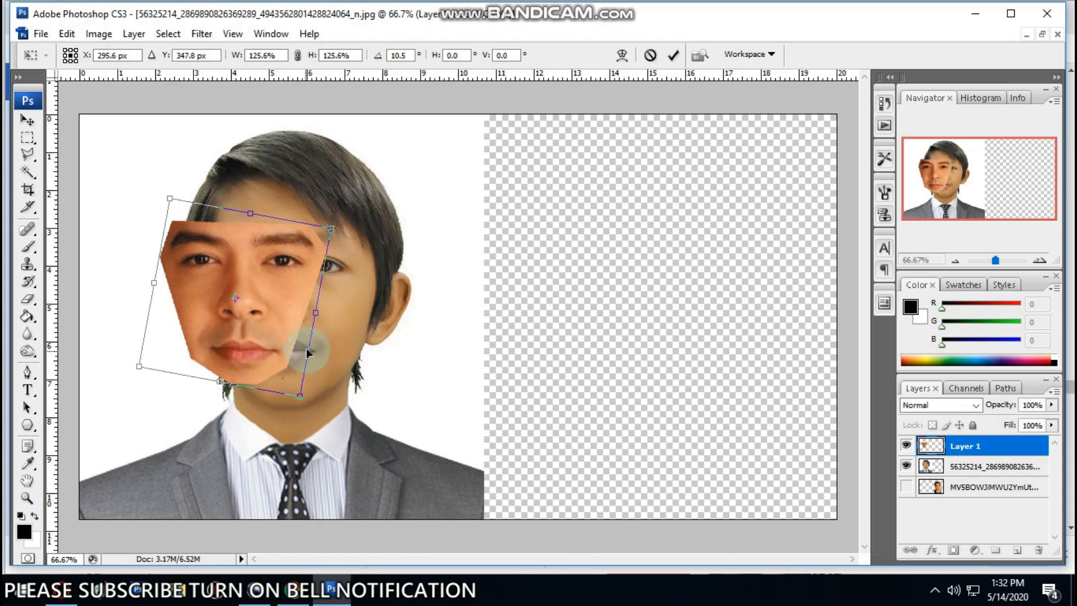
# Step: Stretch the face cutout to about 128.9% width and 122.9% height, position it over the boy's face, and apply the transform
pyautogui.press('Down')
pyautogui.press('Down')
pyautogui.press('Down')
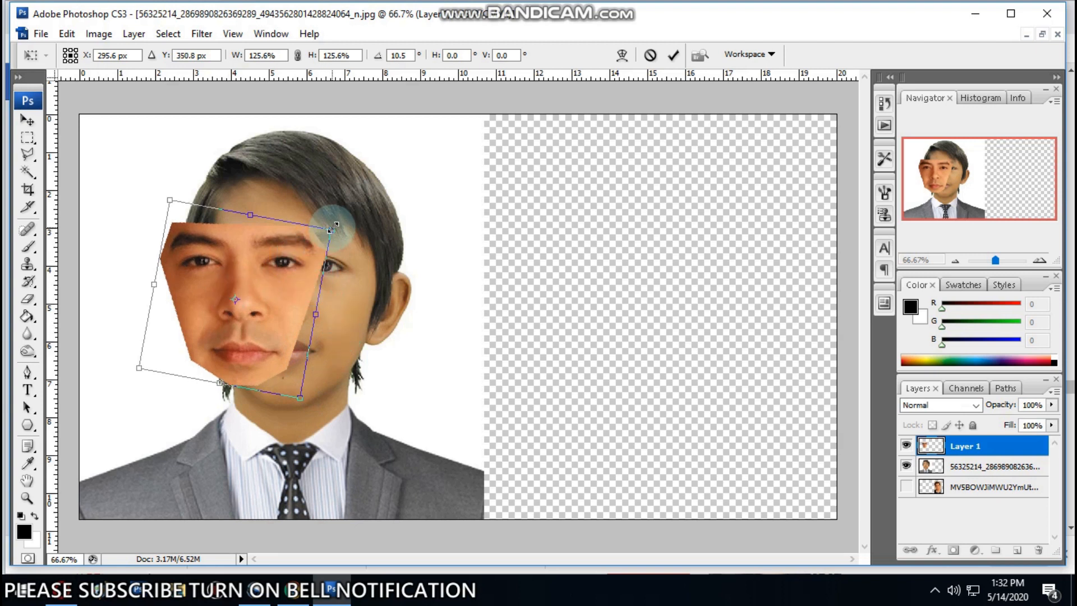
pyautogui.moveTo(245, 292)
pyautogui.mouseDown()
pyautogui.moveTo(262, 293)
pyautogui.moveTo(248, 291)
pyautogui.mouseUp()
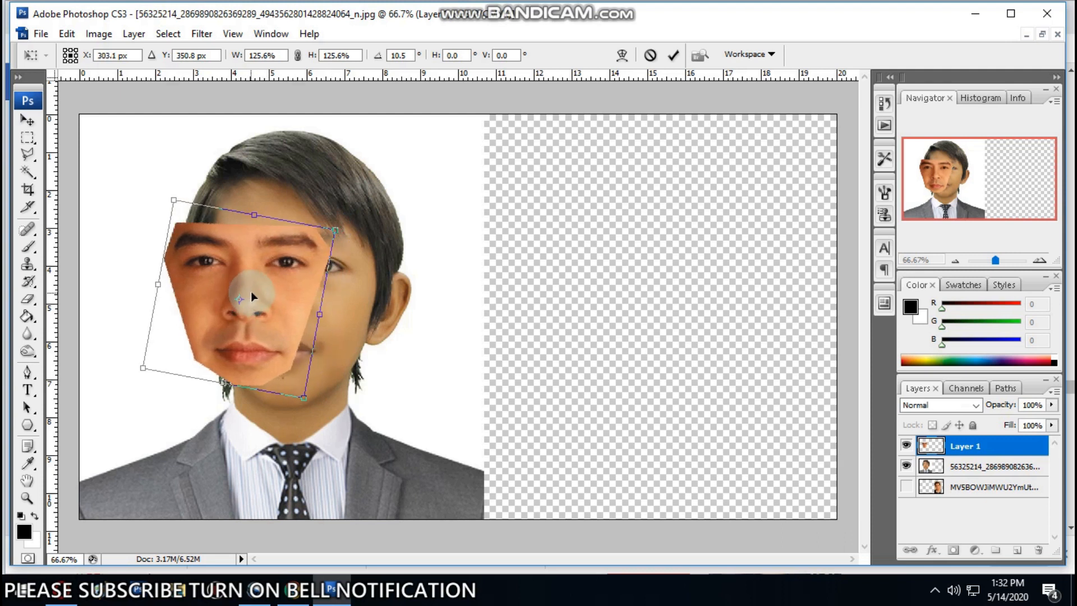
pyautogui.moveTo(253, 215); pyautogui.dragTo(254, 217)
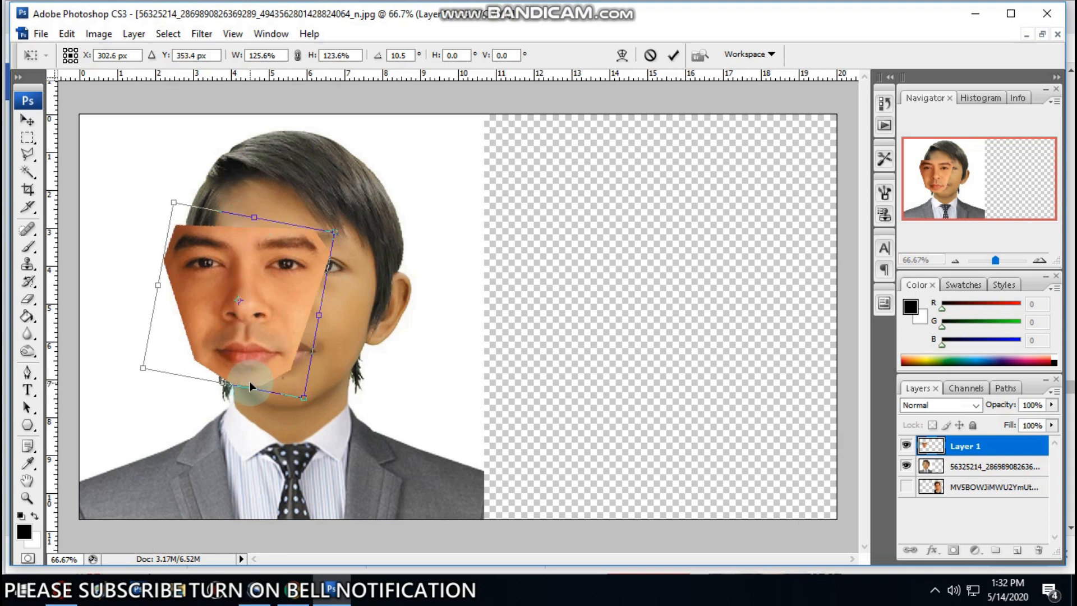
pyautogui.moveTo(225, 384); pyautogui.dragTo(224, 387)
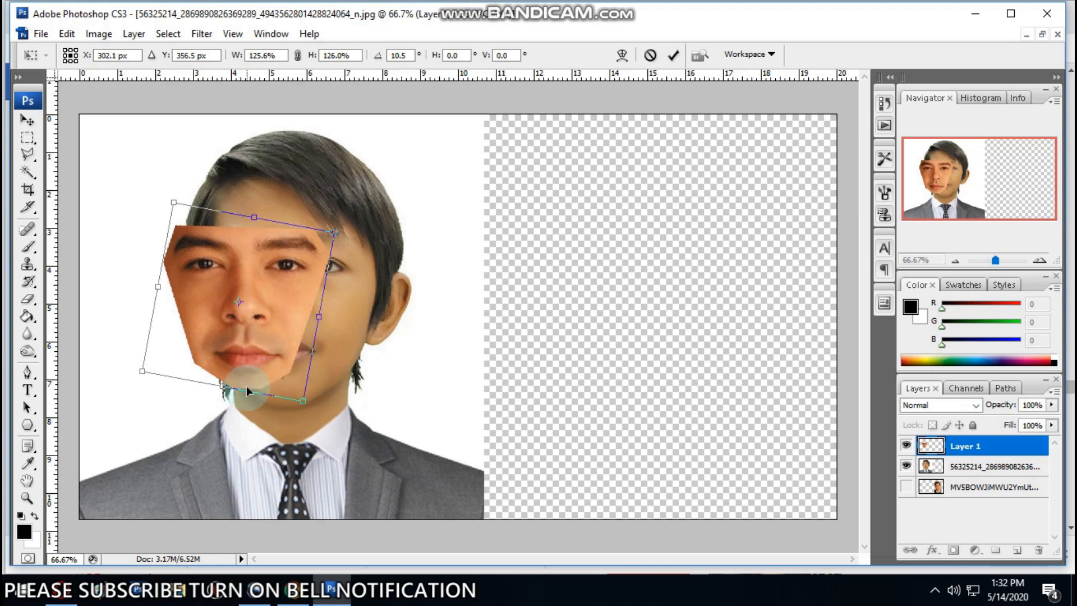
pyautogui.moveTo(246, 394); pyautogui.dragTo(246, 392)
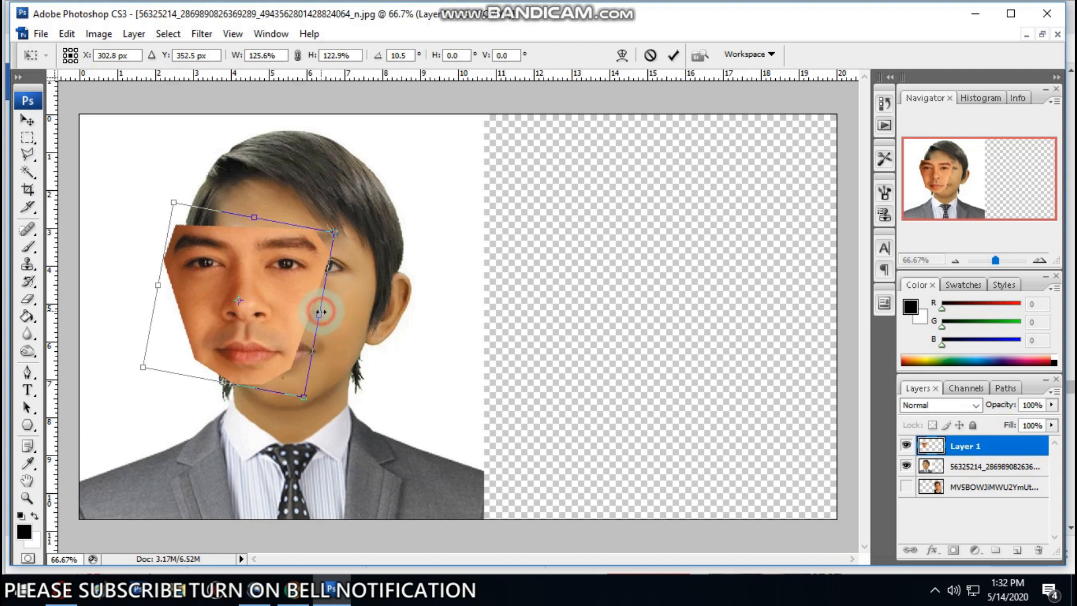
pyautogui.moveTo(321, 311); pyautogui.dragTo(325, 312)
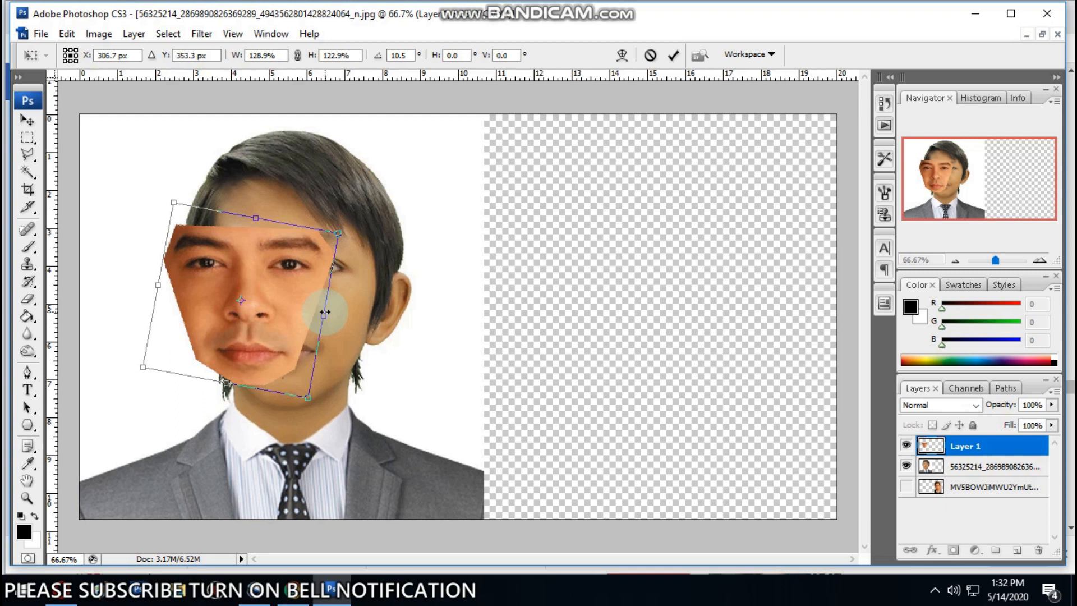
pyautogui.moveTo(282, 304); pyautogui.dragTo(314, 307)
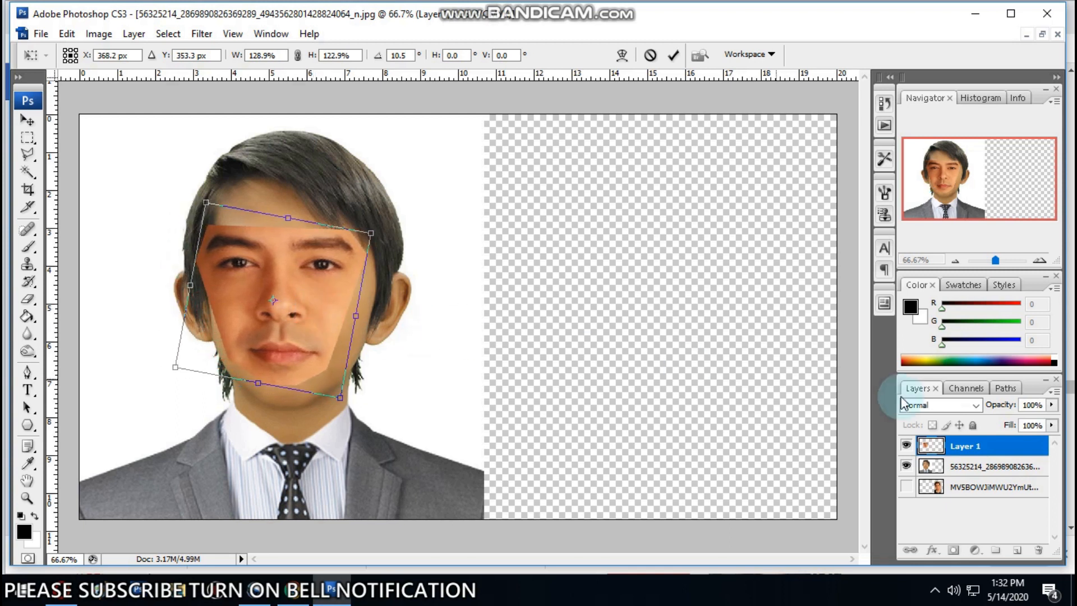
pyautogui.press('Return')
# Step: Lower the face cutout layer's opacity to 76% for comparison with the boy's features underneath
pyautogui.moveTo(1008, 402); pyautogui.dragTo(992, 404)
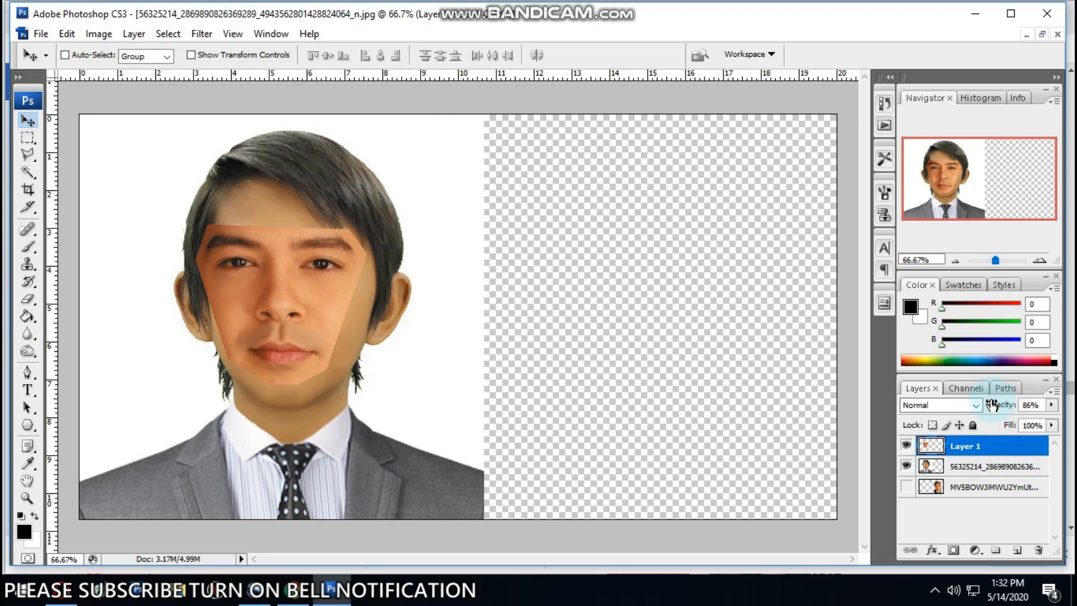
pyautogui.hotkey('ctrl', '+')
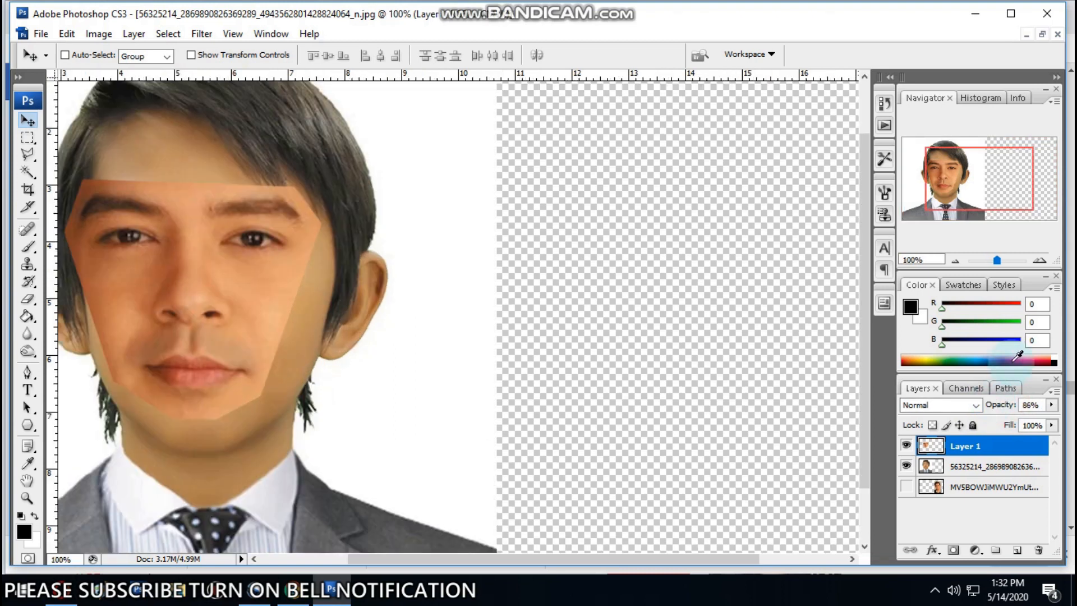
pyautogui.moveTo(354, 274); pyautogui.dragTo(555, 301)
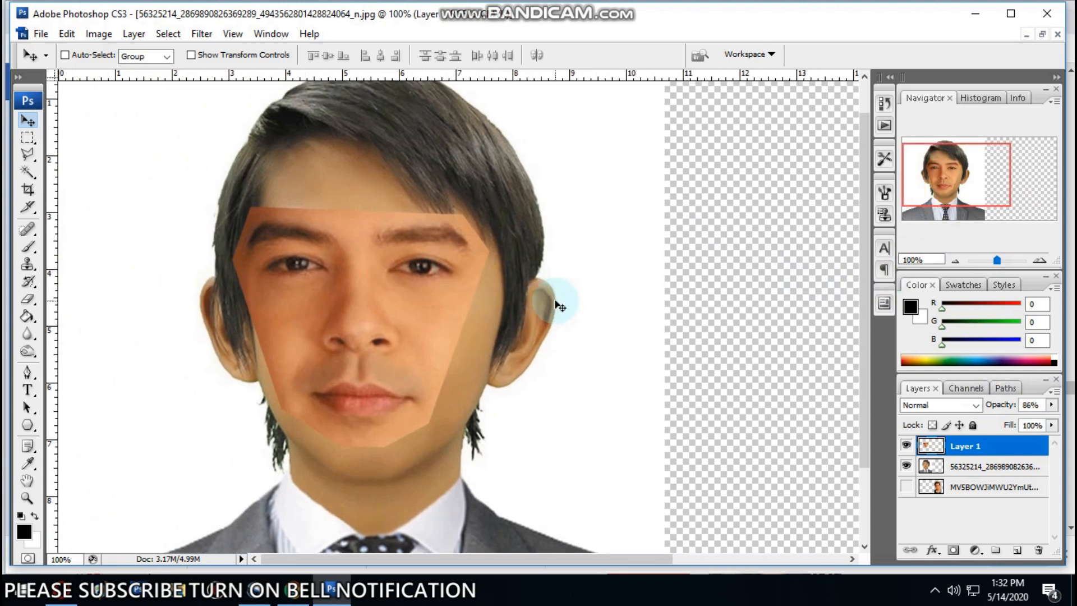
pyautogui.hotkey('ctrl', '+')
pyautogui.moveTo(281, 140); pyautogui.dragTo(479, 181)
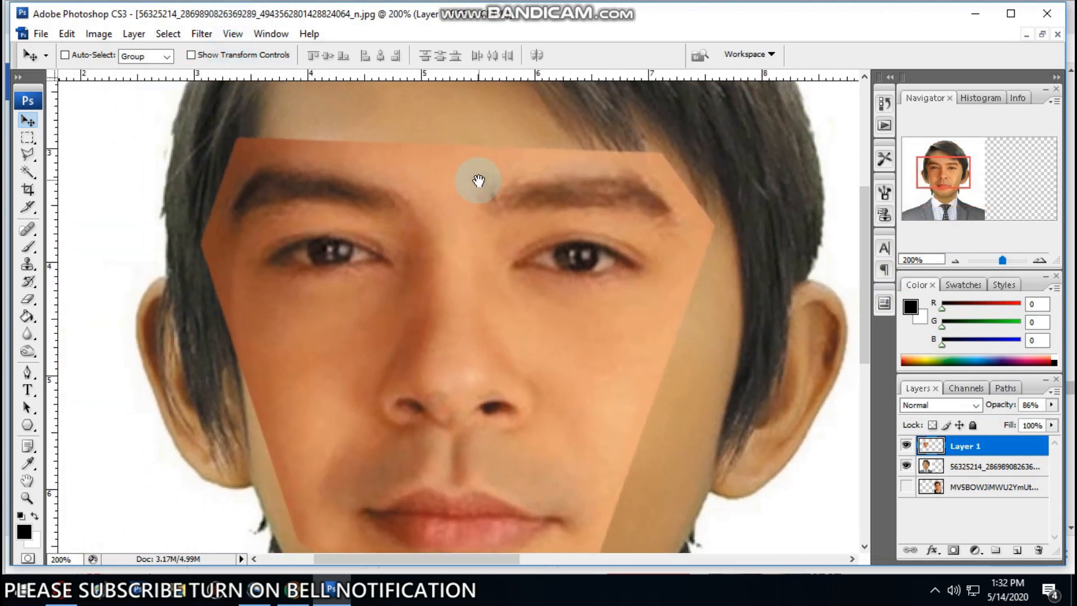
pyautogui.moveTo(1005, 405); pyautogui.dragTo(998, 405)
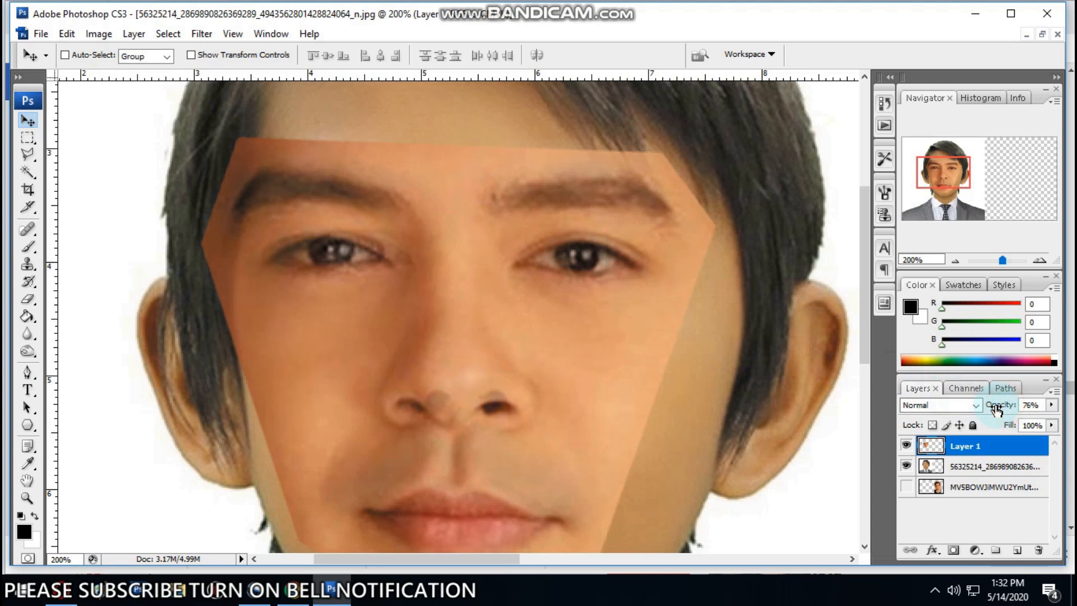
# Step: Lower the face cutout over the boy's face and free-transform it to about 95.3% width by narrowing both sides
pyautogui.moveTo(609, 316); pyautogui.dragTo(605, 360)
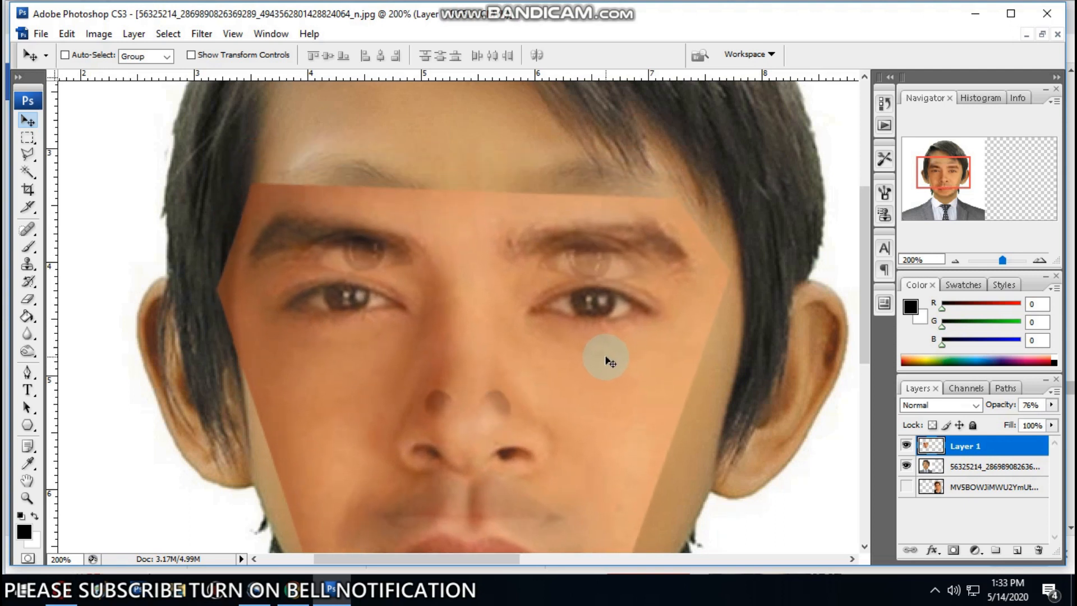
pyautogui.hotkey('ctrl', 't')
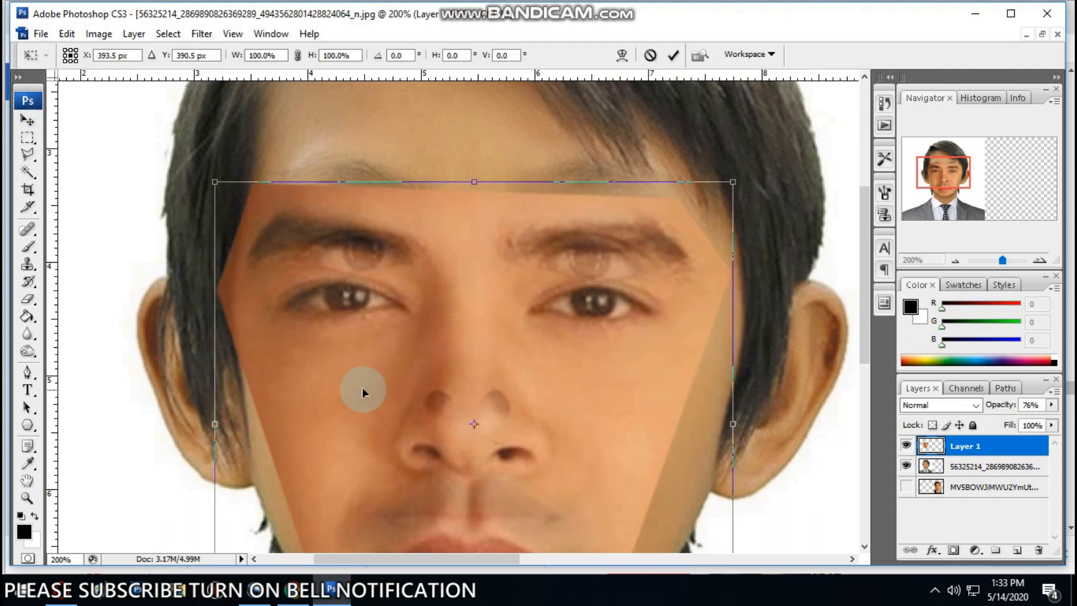
pyautogui.moveTo(215, 424); pyautogui.dragTo(223, 425)
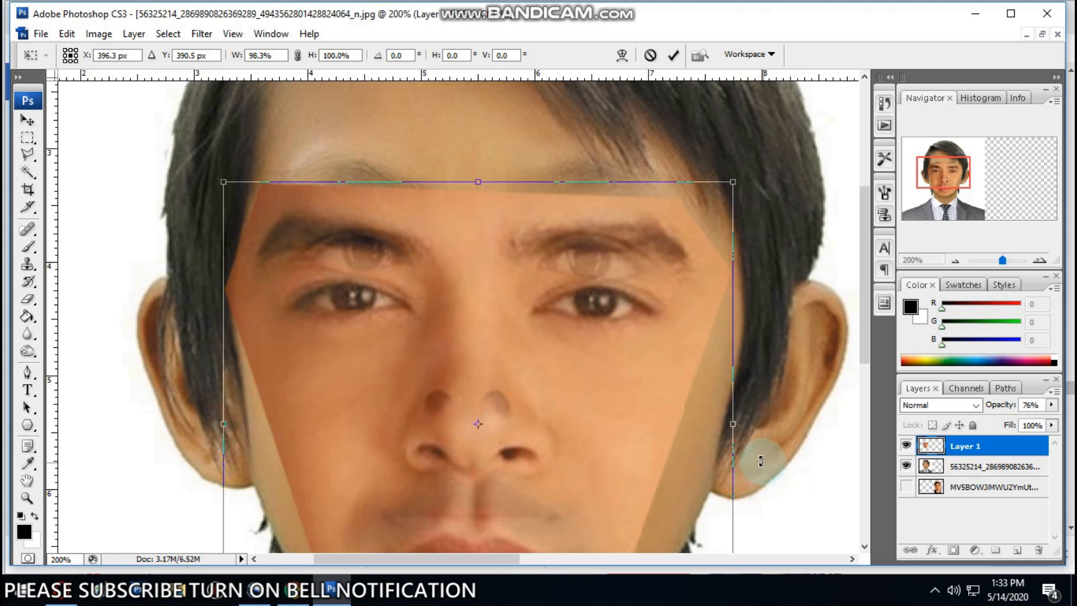
pyautogui.moveTo(735, 427); pyautogui.dragTo(727, 427)
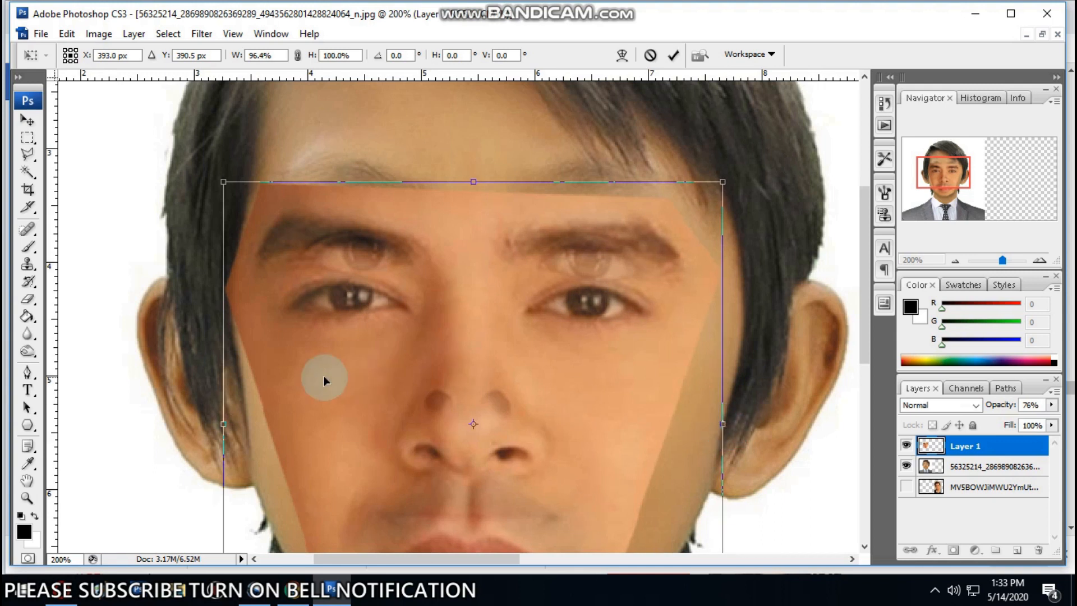
pyautogui.moveTo(223, 425); pyautogui.dragTo(225, 424)
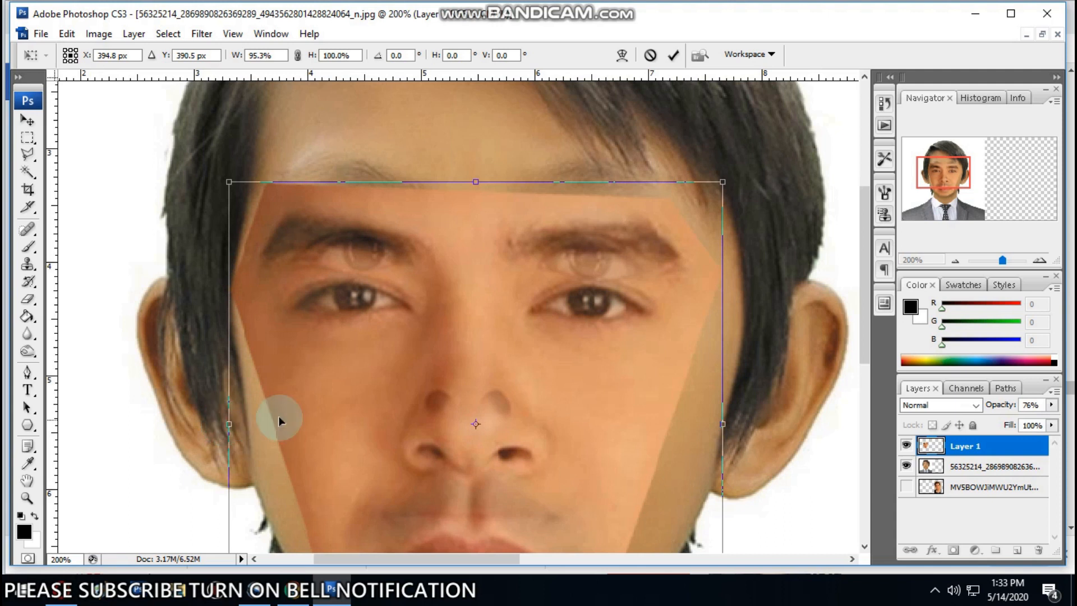
# Step: Rotate the face cutout about 0.4°, move it up over the boy's eyes, and apply the transform, checking alignment with the layer hidden and shown
pyautogui.moveTo(478, 417); pyautogui.dragTo(479, 408)
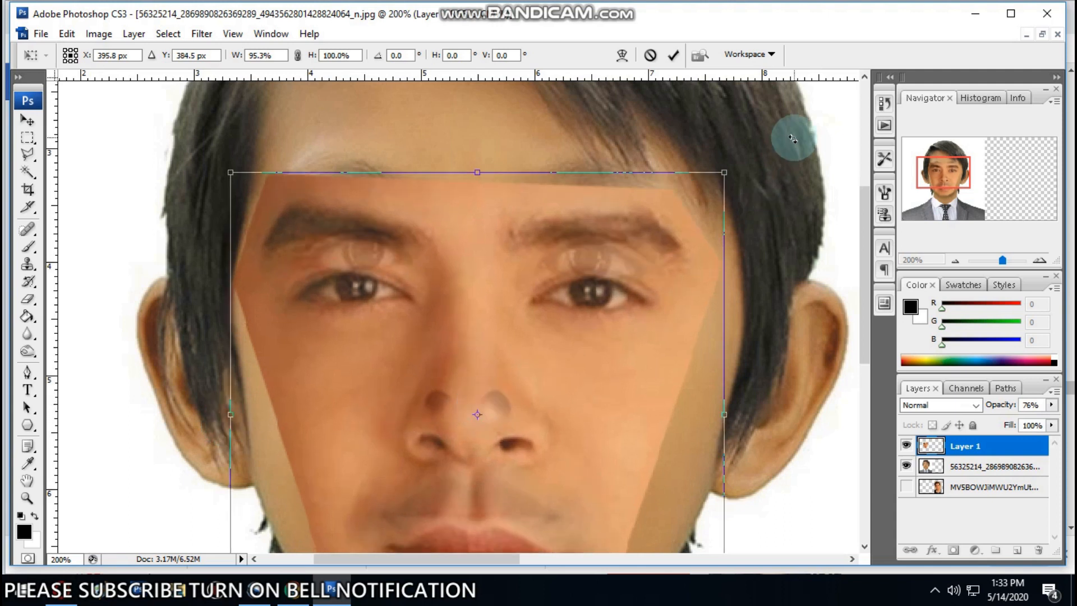
pyautogui.moveTo(775, 137); pyautogui.dragTo(778, 141)
pyautogui.moveTo(440, 398); pyautogui.dragTo(439, 366)
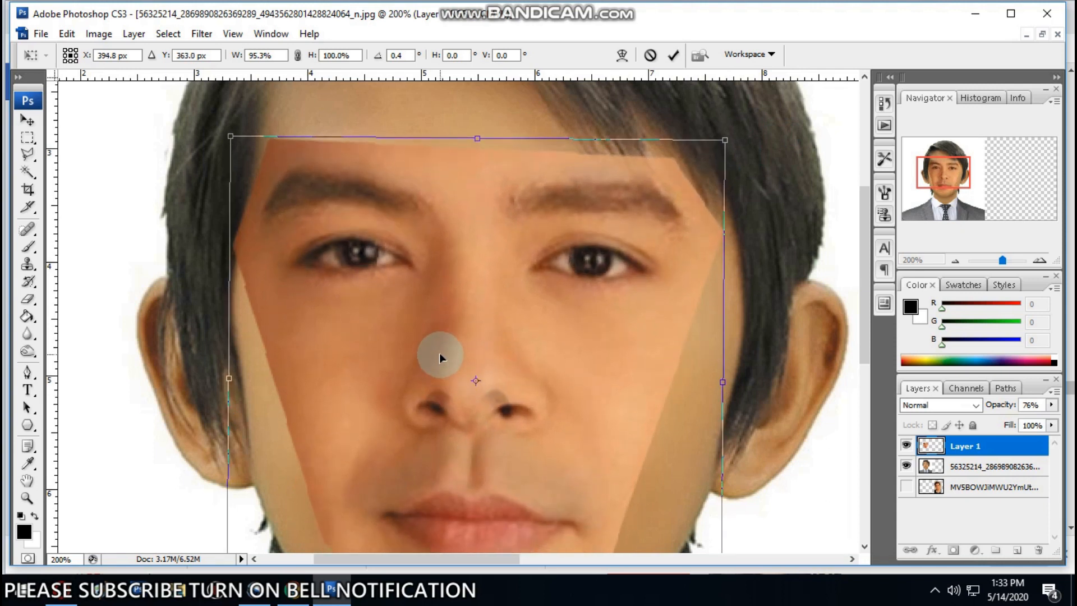
pyautogui.hotkey('ctrl', '-')
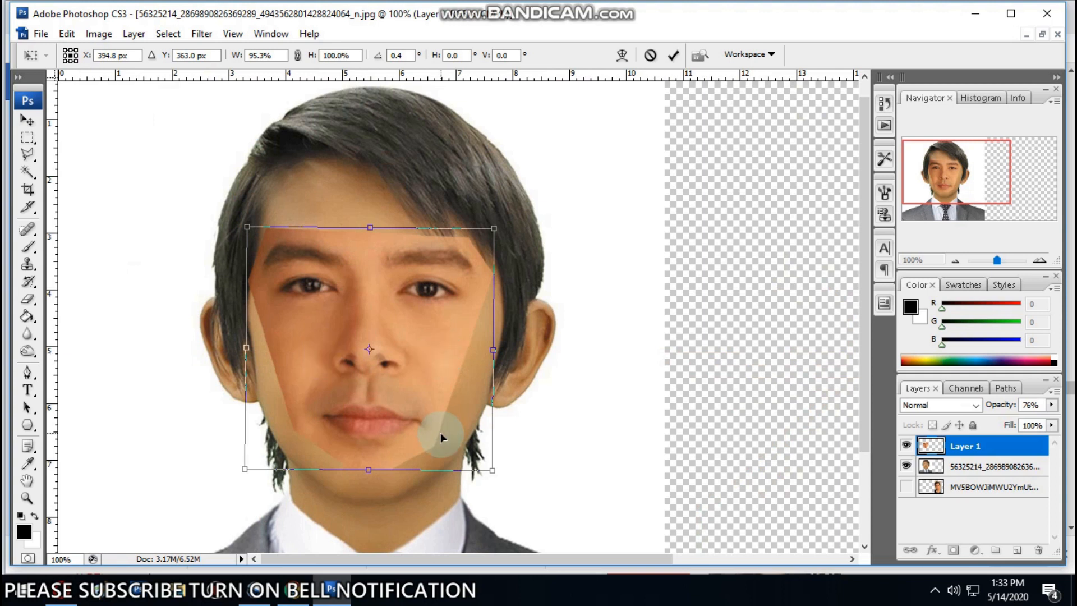
pyautogui.press('Return')
pyautogui.click(905, 445)
pyautogui.click(905, 445)
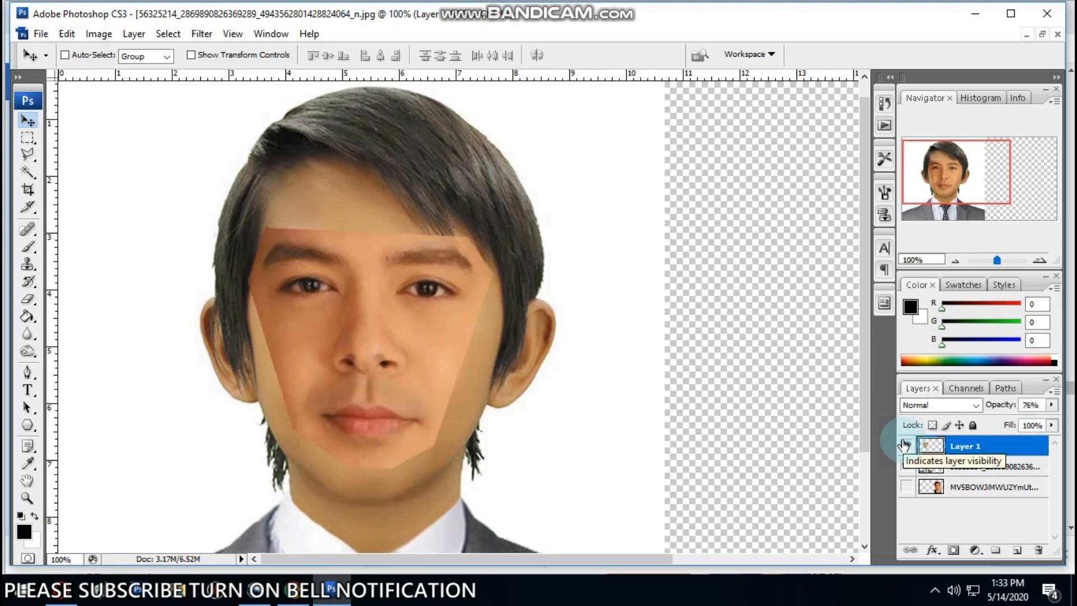
# Step: Free-transform the face cutout to about 93.7% height from its lower edge, with the layer's opacity lowered to 48%
pyautogui.hotkey('ctrl', 't')
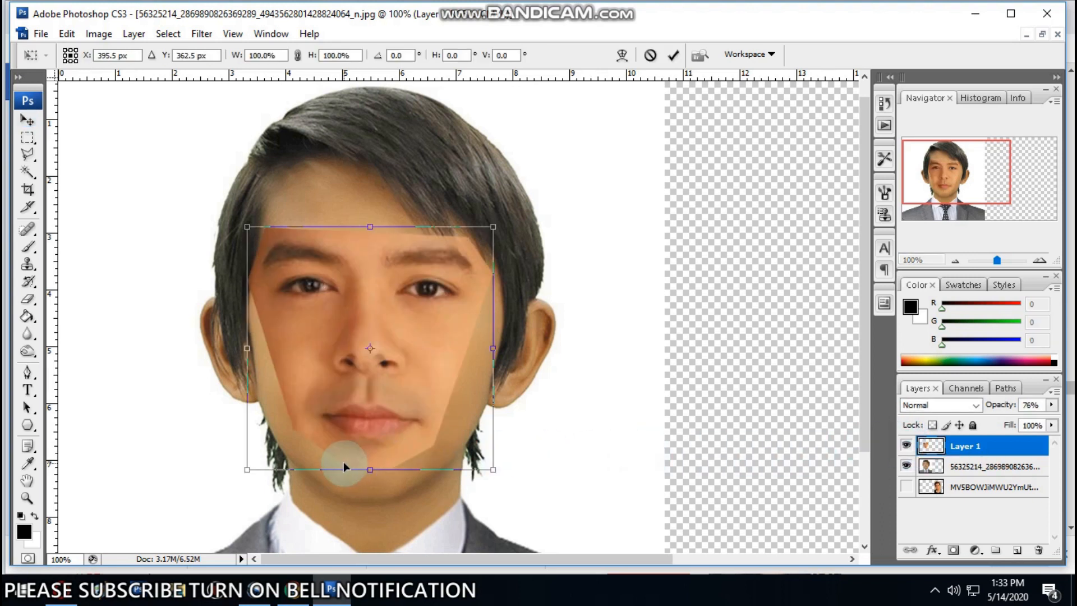
pyautogui.moveTo(371, 468); pyautogui.dragTo(372, 459)
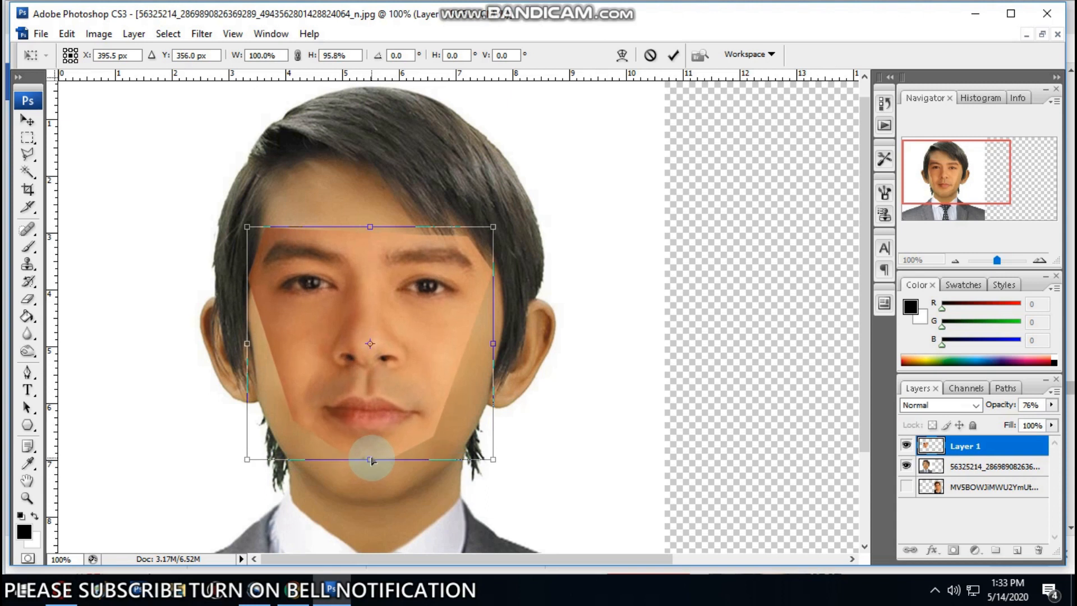
pyautogui.hotkey('ctrl', '+')
pyautogui.moveTo(387, 526); pyautogui.dragTo(402, 449)
pyautogui.moveTo(1003, 407); pyautogui.dragTo(998, 407)
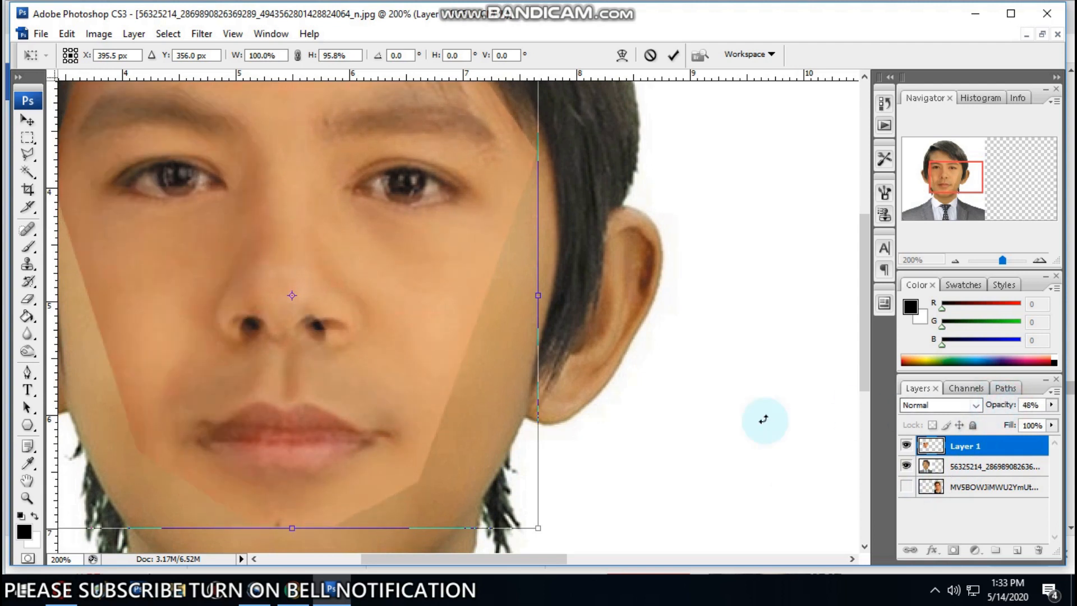
pyautogui.moveTo(286, 526); pyautogui.dragTo(276, 506)
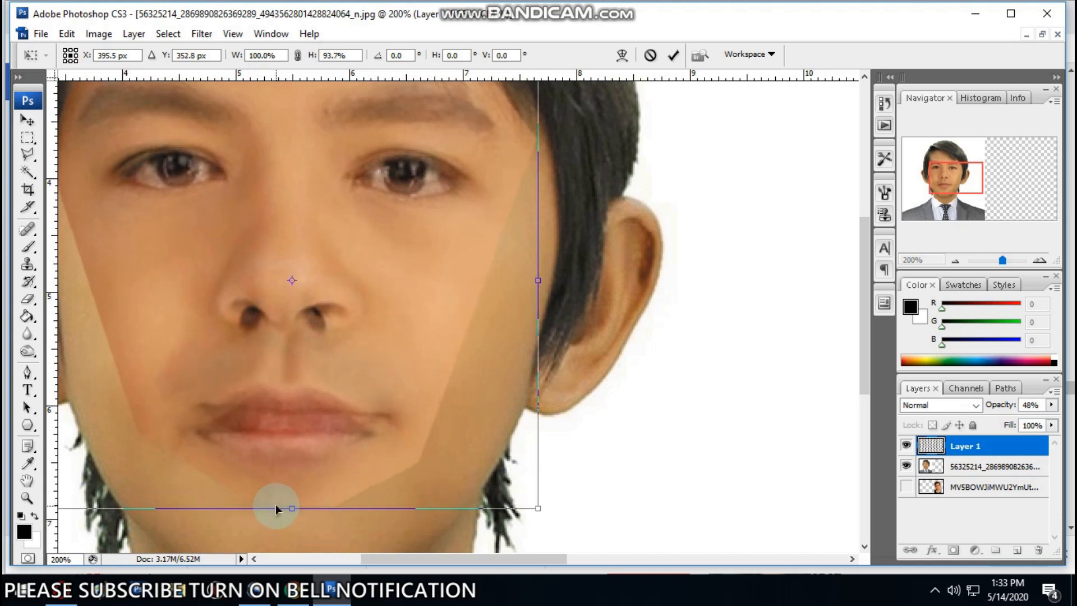
# Step: Rotate the face cutout about -0.6°, move it down to match the boy's mouth, and raise its upper edge to about 97.9% height
pyautogui.moveTo(610, 500); pyautogui.dragTo(611, 503)
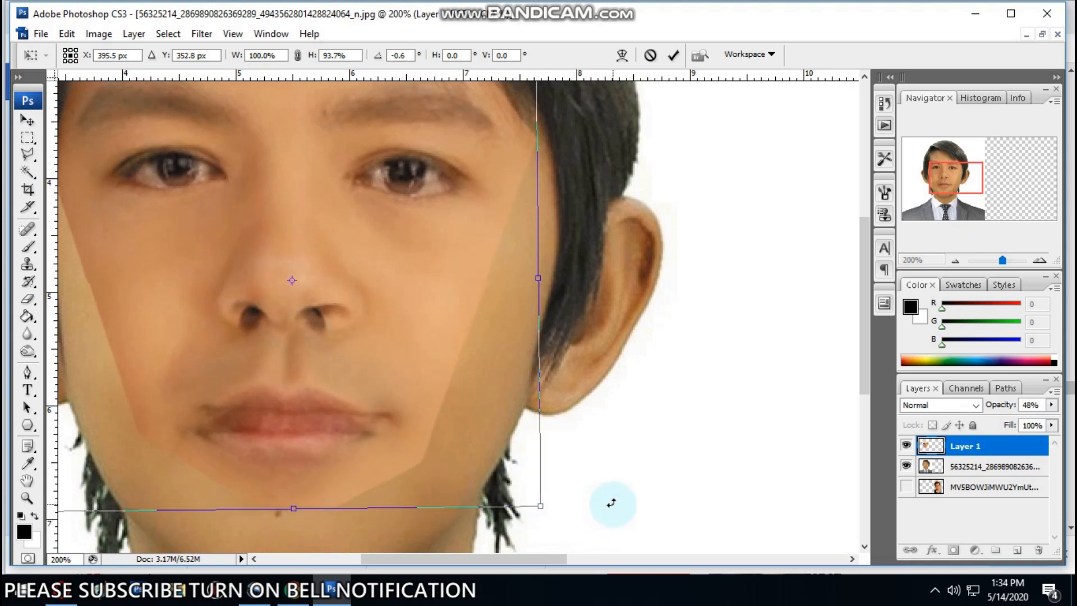
pyautogui.moveTo(304, 425); pyautogui.dragTo(300, 442)
pyautogui.moveTo(312, 252); pyautogui.dragTo(360, 414)
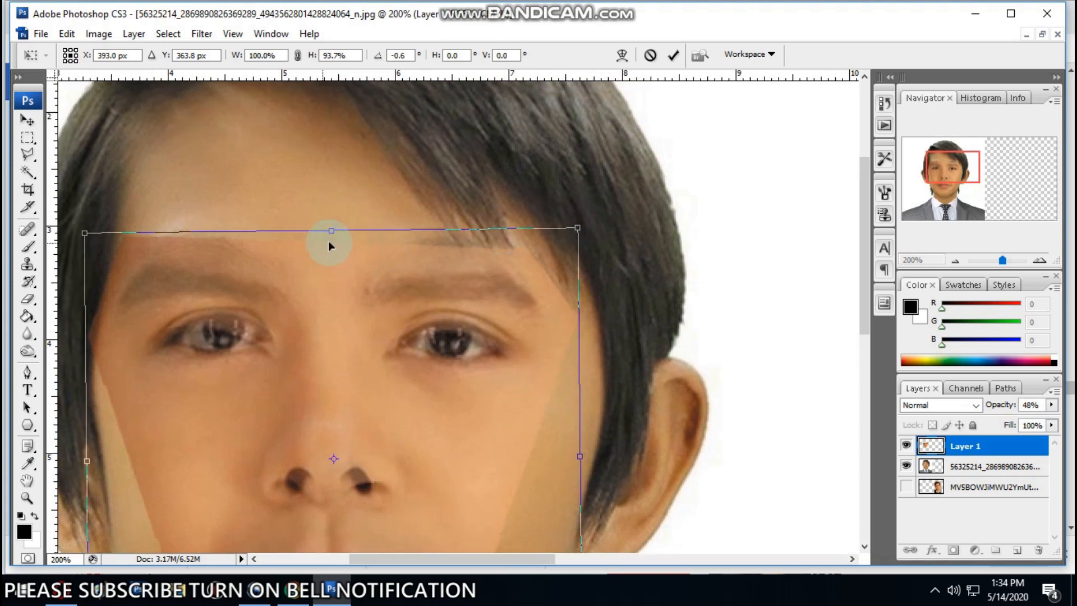
pyautogui.hotkey('ctrl', '-')
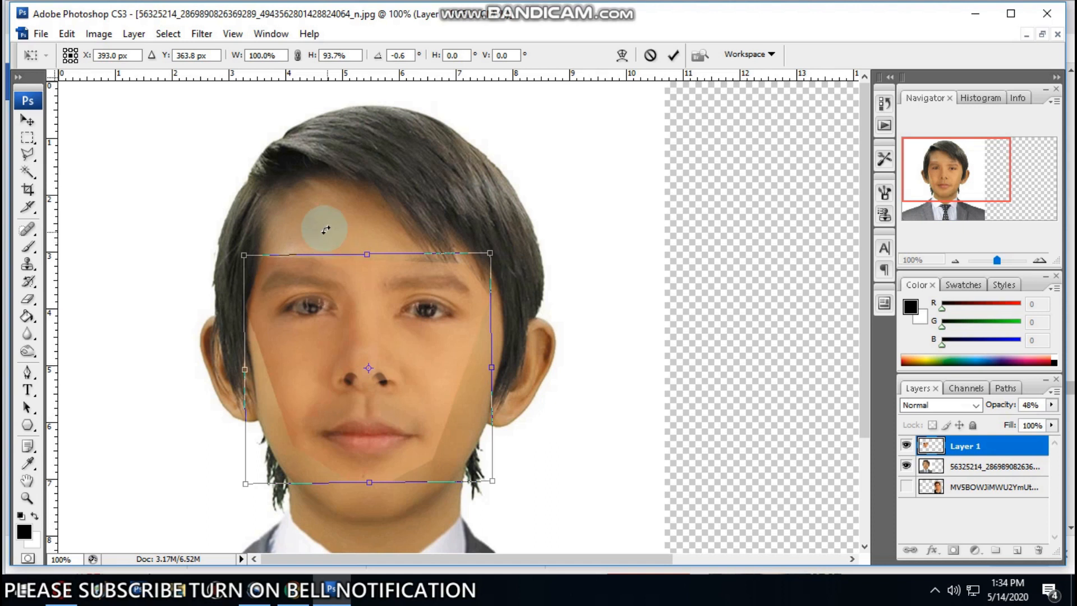
pyautogui.moveTo(359, 253); pyautogui.dragTo(359, 243)
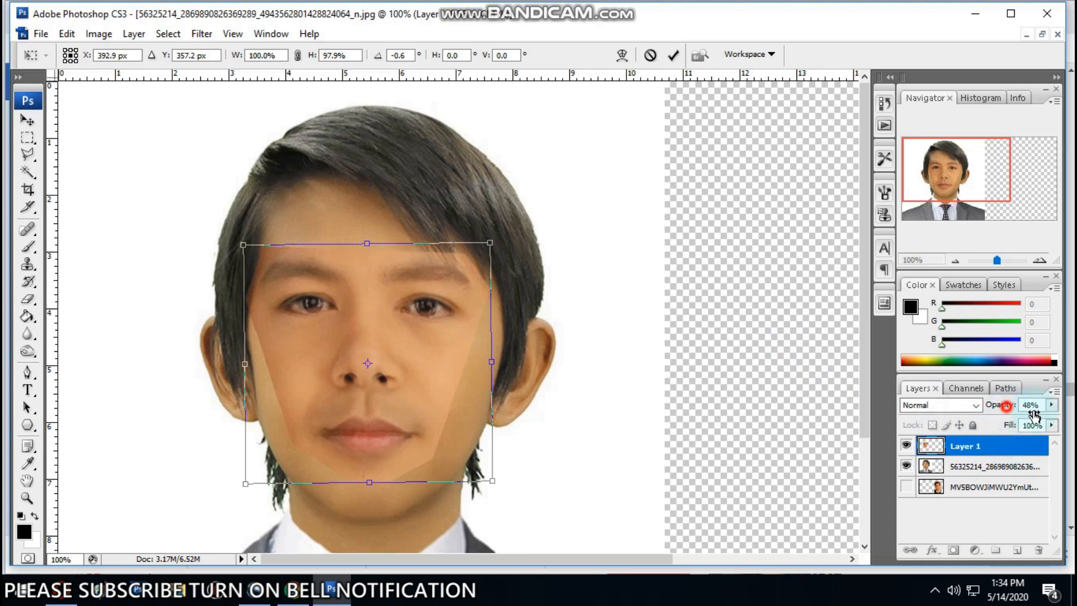
# Step: Apply the transform and restore the cutout layer to 100% opacity, comparing it with the boy's face using layer visibility and reduced opacity
pyautogui.moveTo(1052, 404); pyautogui.dragTo(1057, 403)
pyautogui.press('Return')
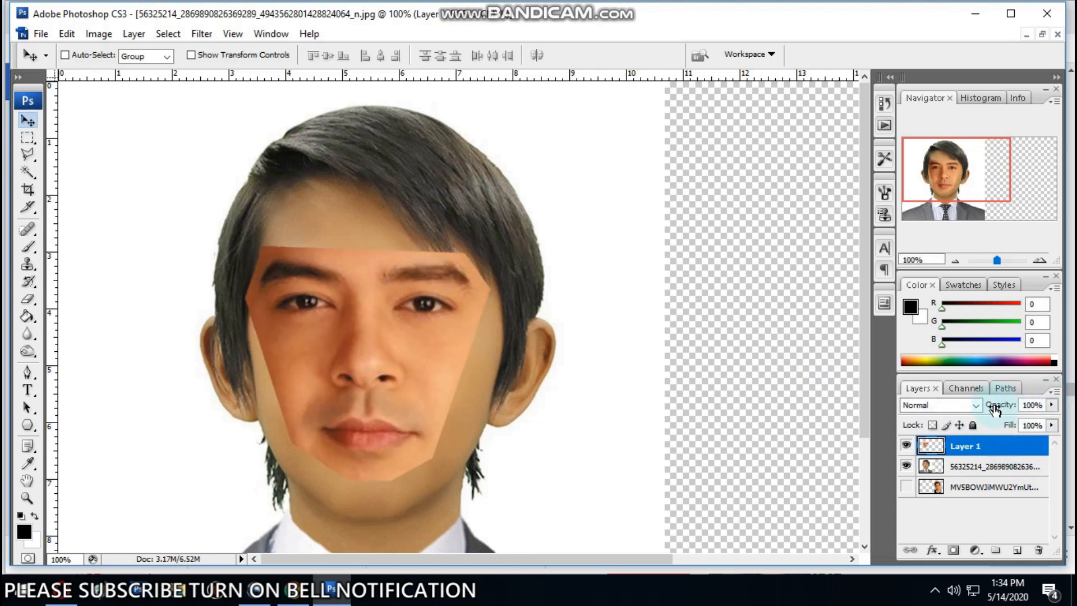
pyautogui.click(906, 446)
pyautogui.click(906, 445)
pyautogui.moveTo(1010, 410); pyautogui.dragTo(998, 410)
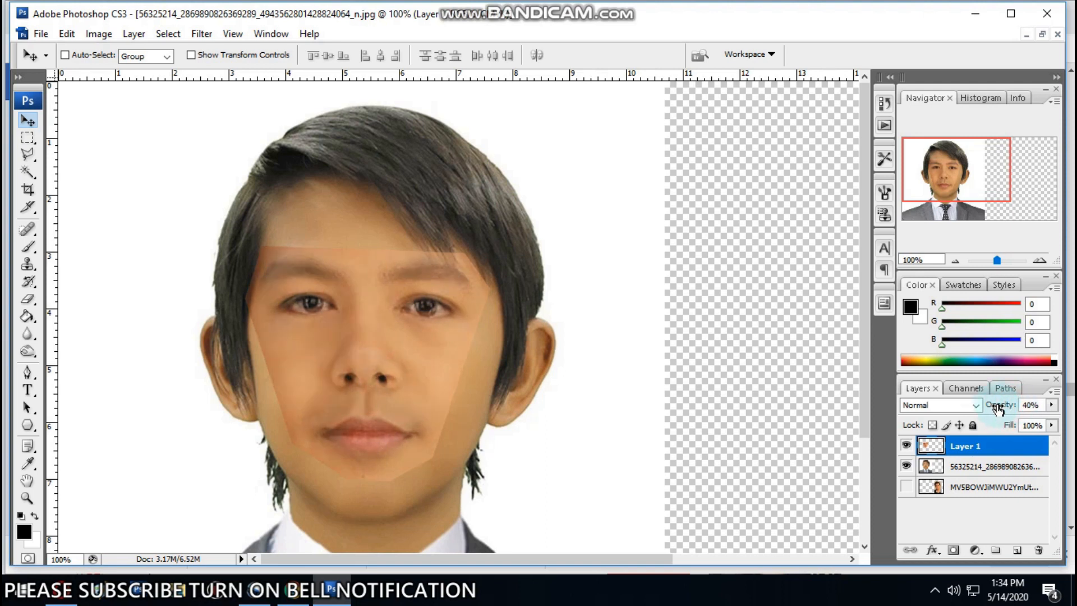
pyautogui.moveTo(1010, 409); pyautogui.dragTo(1071, 411)
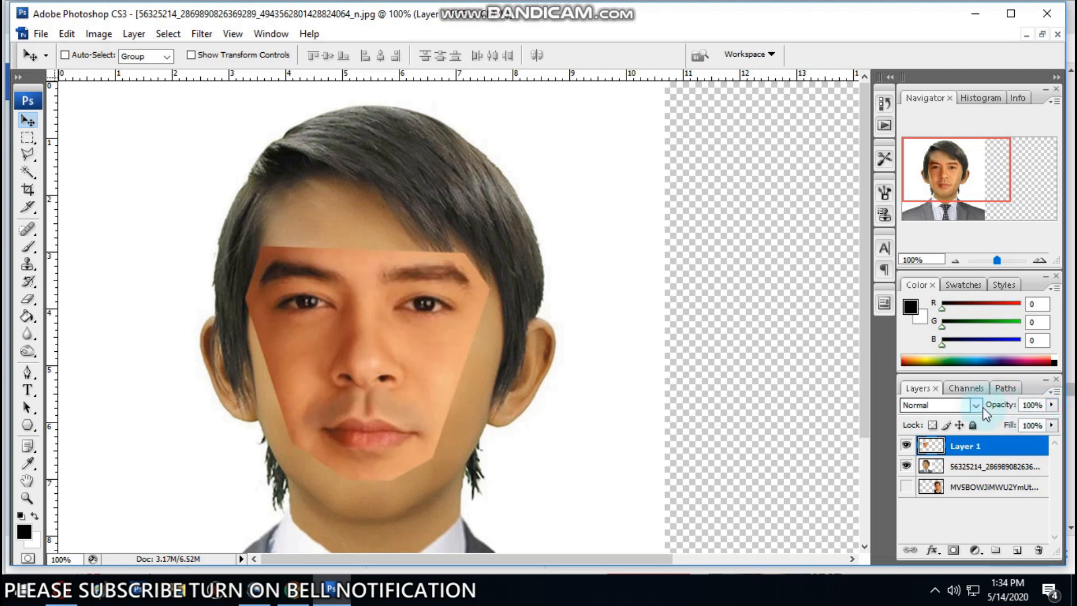
pyautogui.moveTo(991, 405); pyautogui.dragTo(1067, 412)
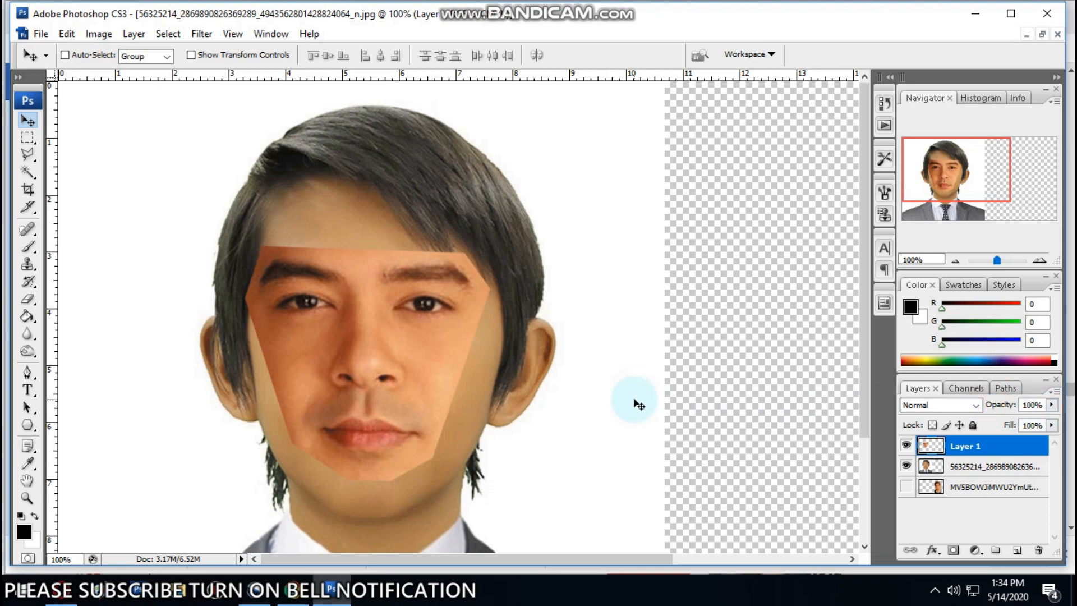
# Step: Load the face cutout layer's outline as a selection and contract it by 5 pixels
pyautogui.keyDown('ctrl'); pyautogui.click(929, 449); pyautogui.keyUp('ctrl')
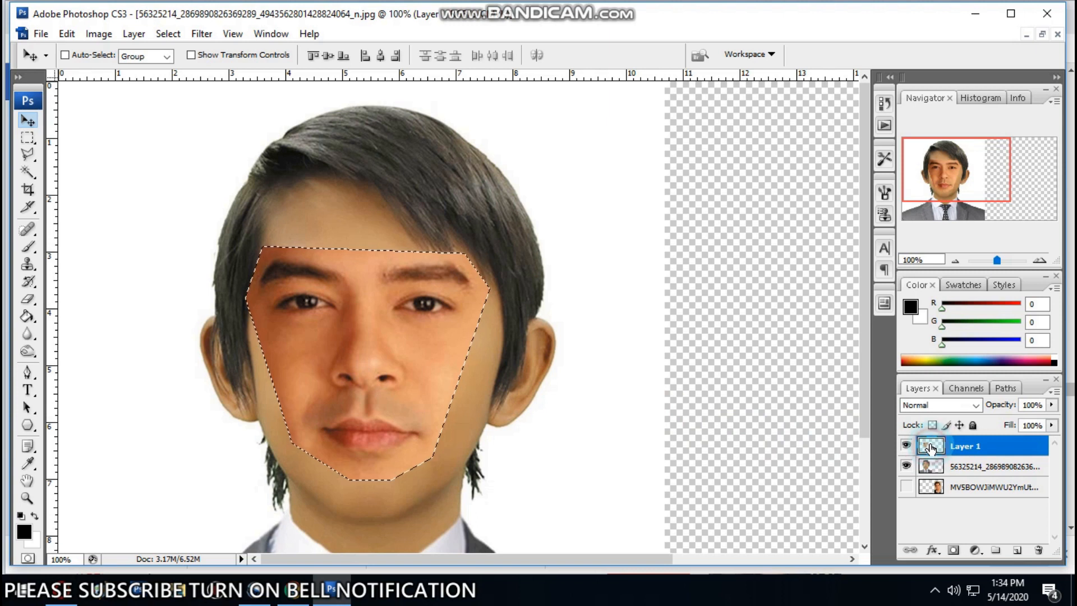
pyautogui.click(134, 34)
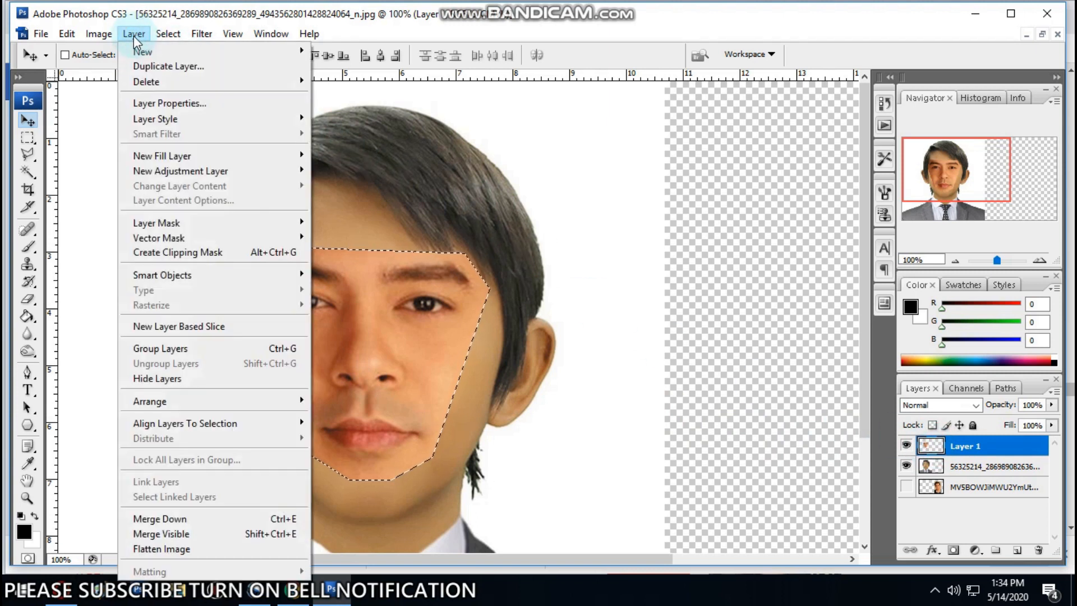
pyautogui.moveTo(167, 36)
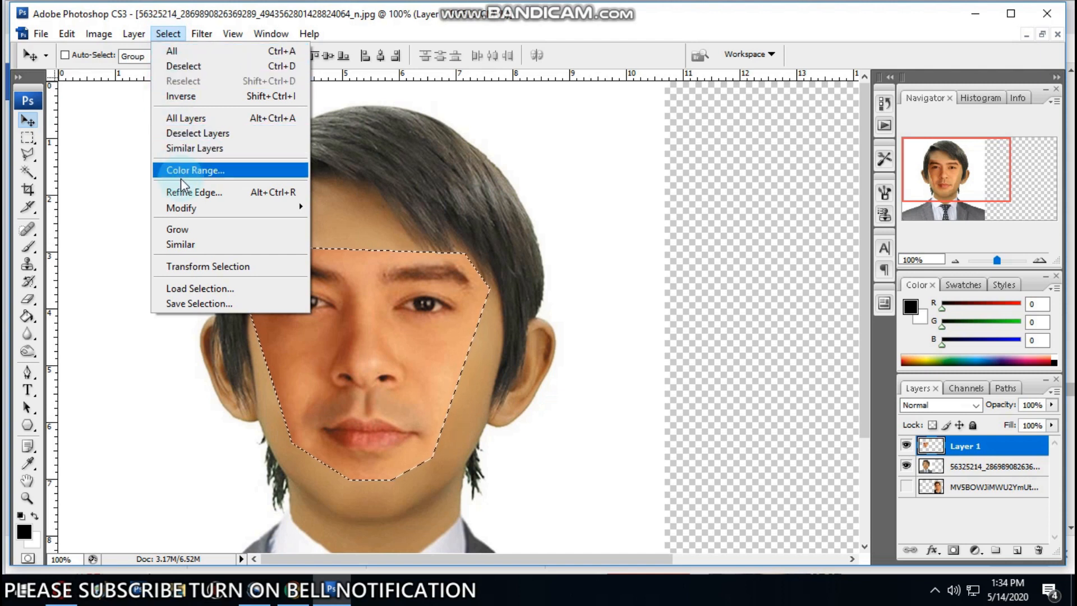
pyautogui.moveTo(231, 207)
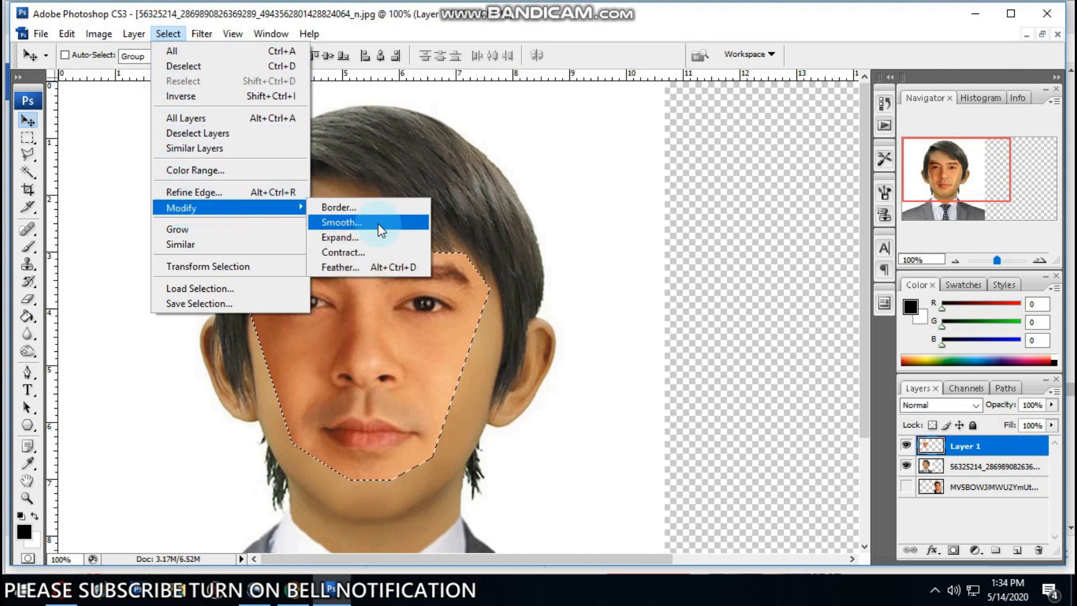
pyautogui.click(377, 252)
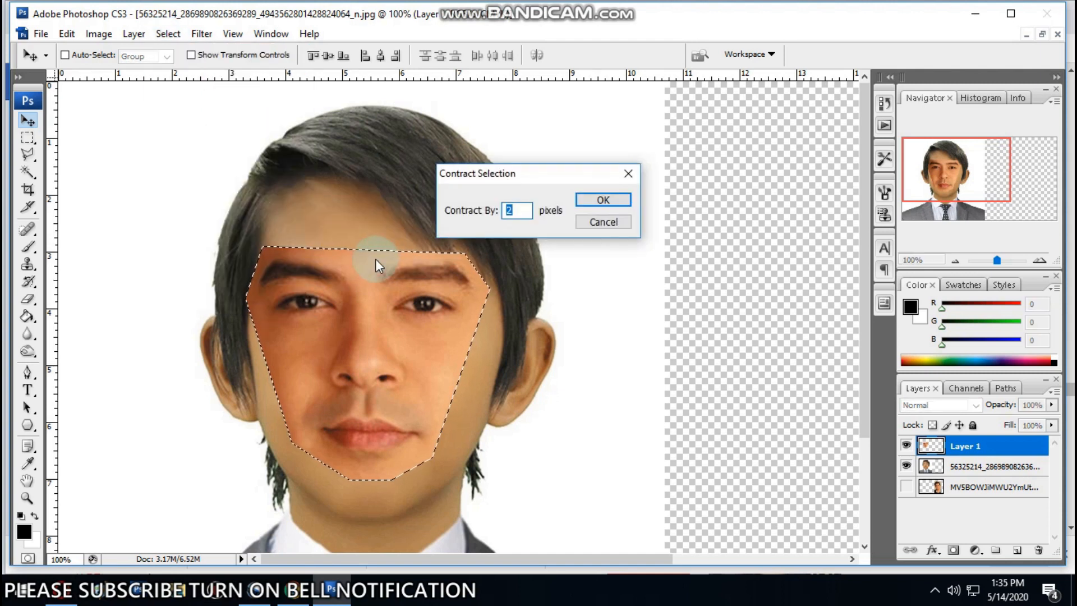
pyautogui.write('5')
pyautogui.press('Return')
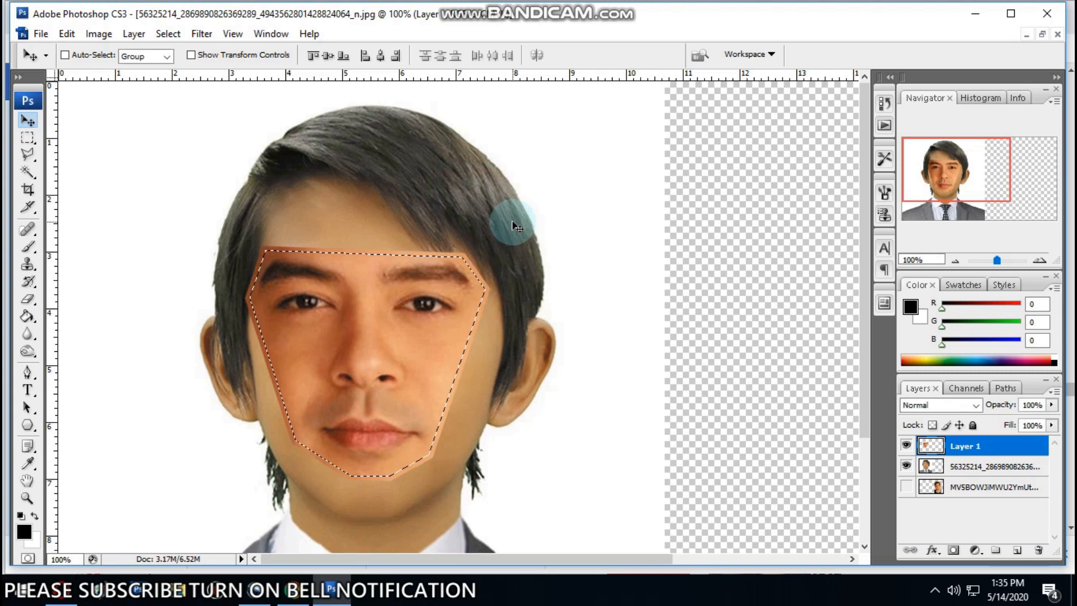
# Step: Hide the face cutout layer, then clear the selected face area from the boy's portrait layer and deselect
pyautogui.click(907, 446)
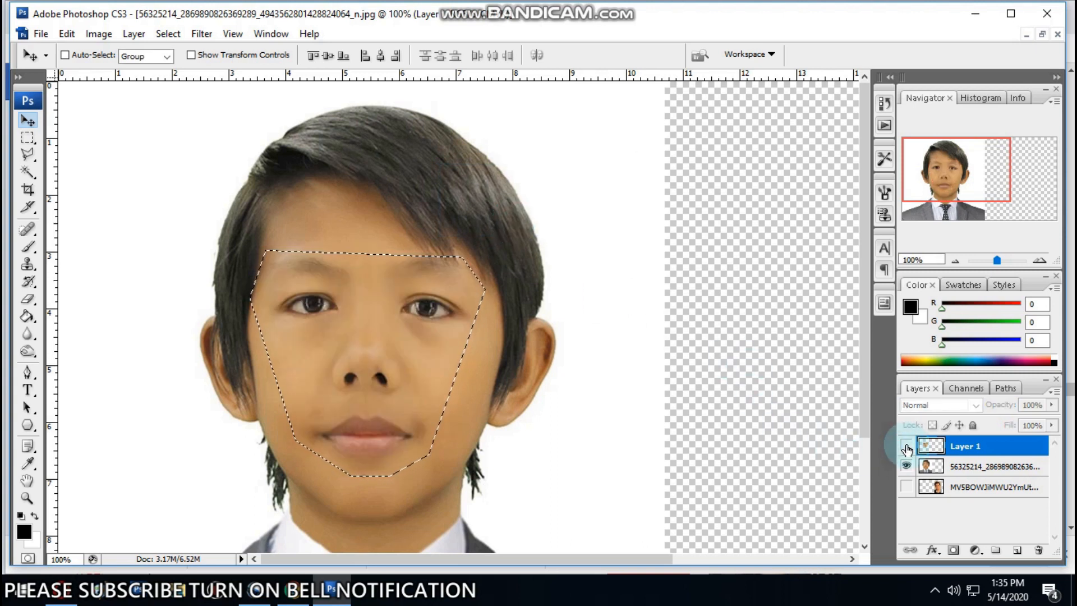
pyautogui.click(67, 34)
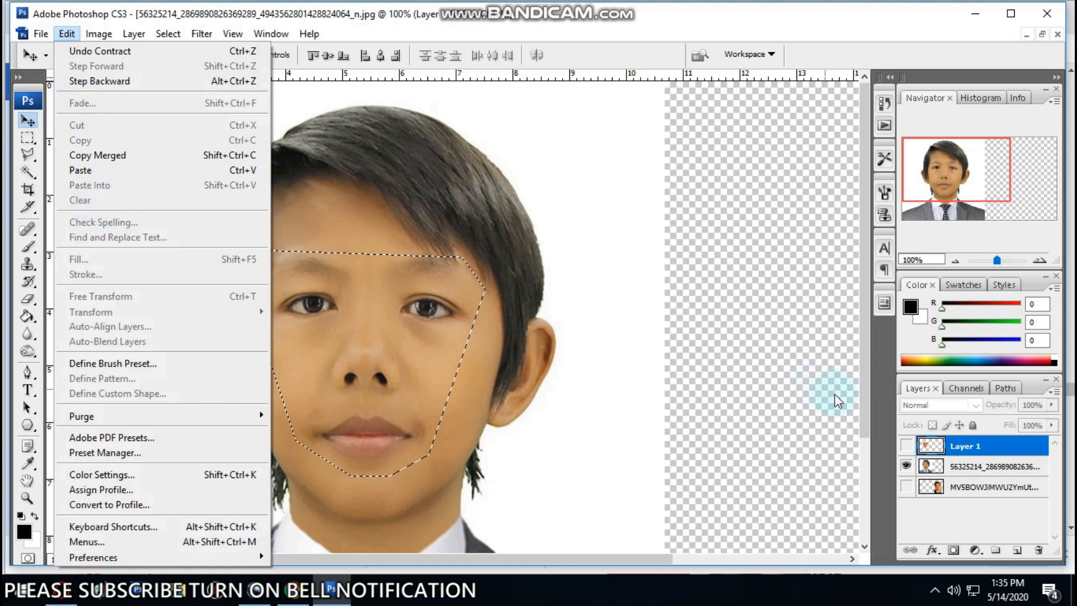
pyautogui.click(923, 455)
pyautogui.click(953, 466)
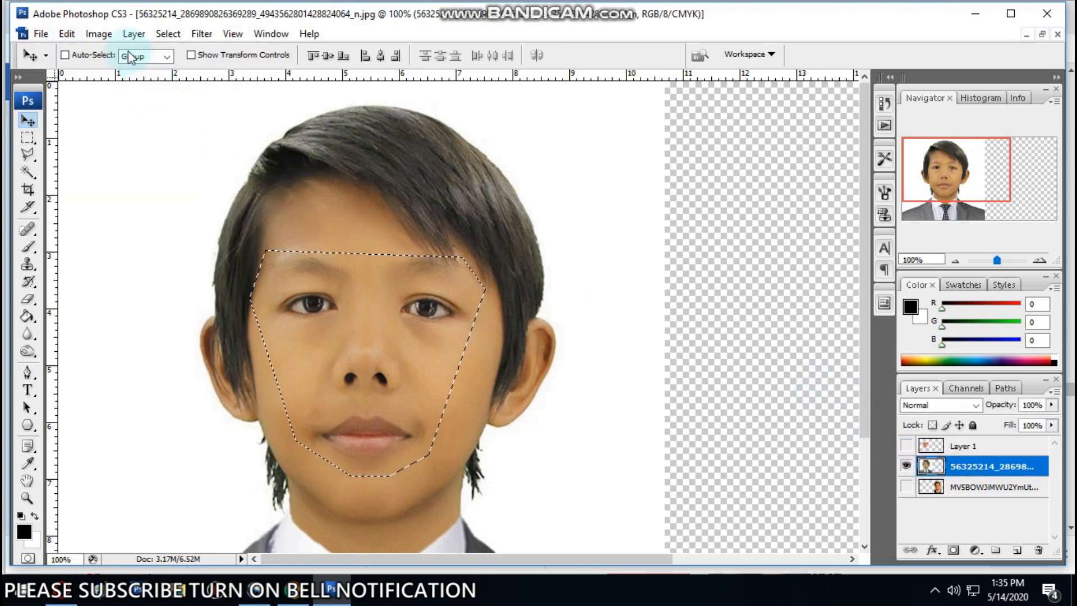
pyautogui.click(66, 34)
pyautogui.click(90, 209)
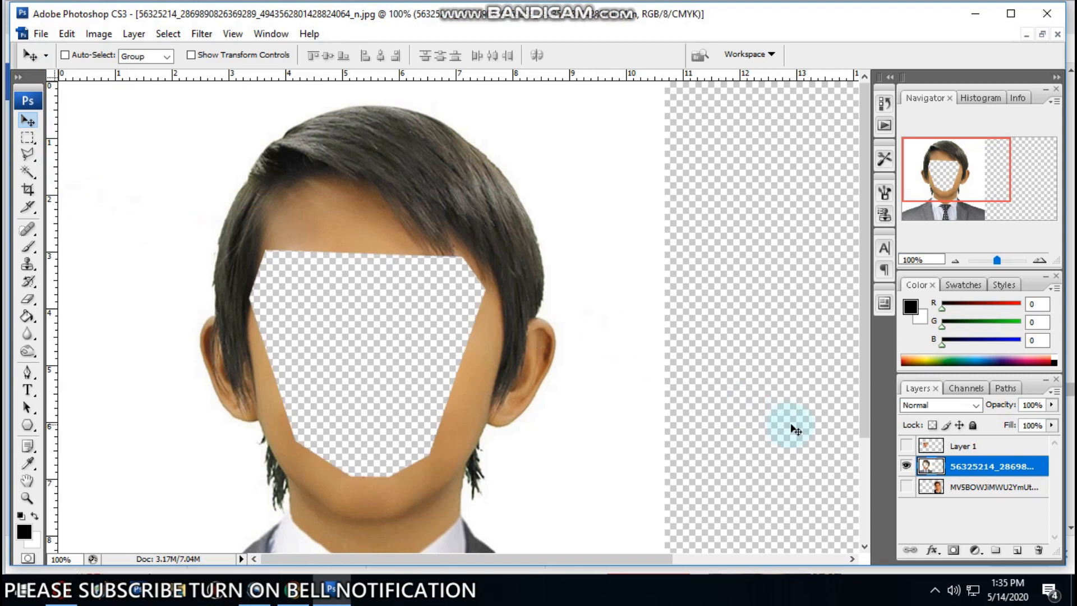
# Step: Show the face cutout layer again and scale it proportionally to 101% with a free transform
pyautogui.click(932, 446)
pyautogui.click(907, 446)
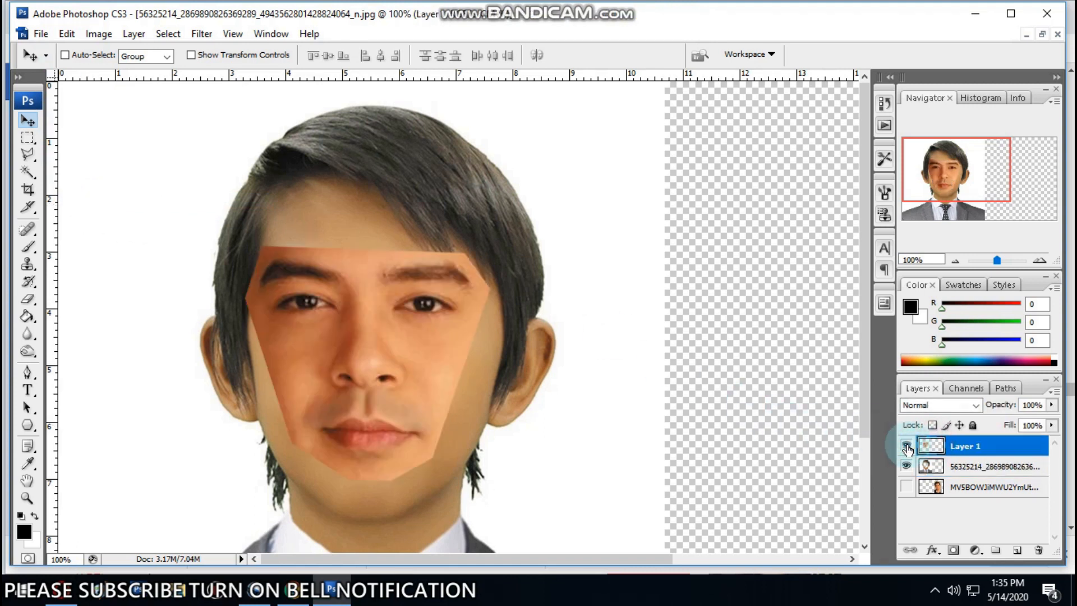
pyautogui.hotkey('ctrl', 't')
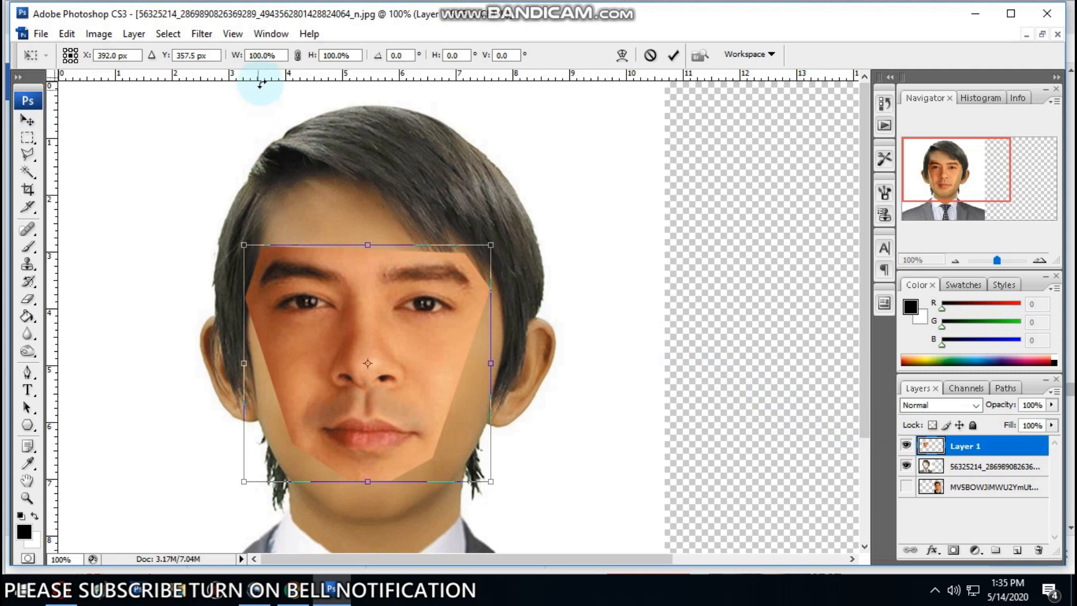
pyautogui.click(298, 55)
pyautogui.moveTo(359, 55); pyautogui.dragTo(216, 55)
pyautogui.press('Up')
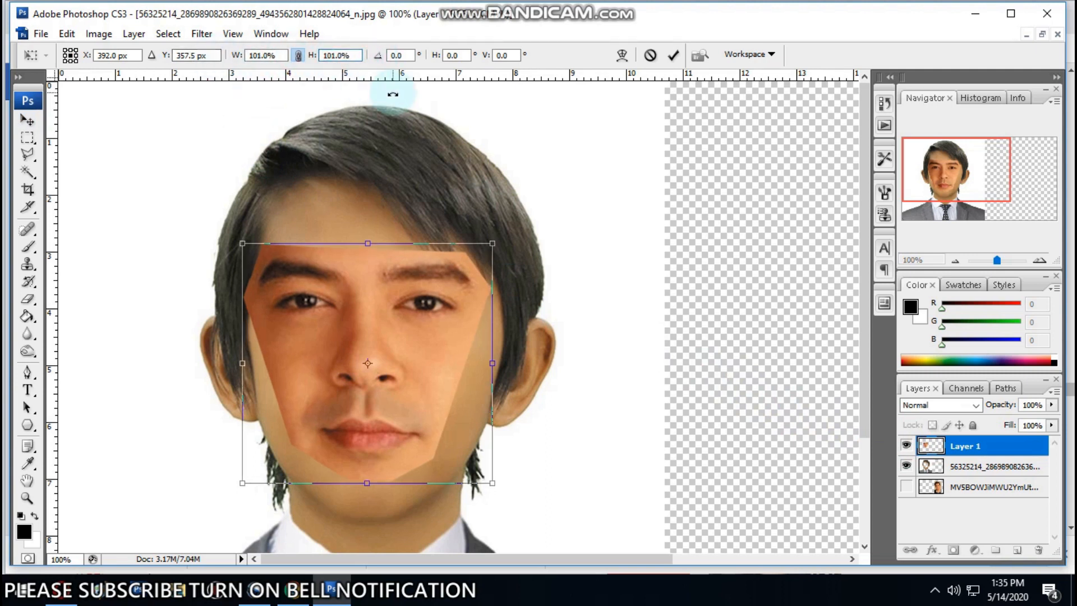
pyautogui.press('Return')
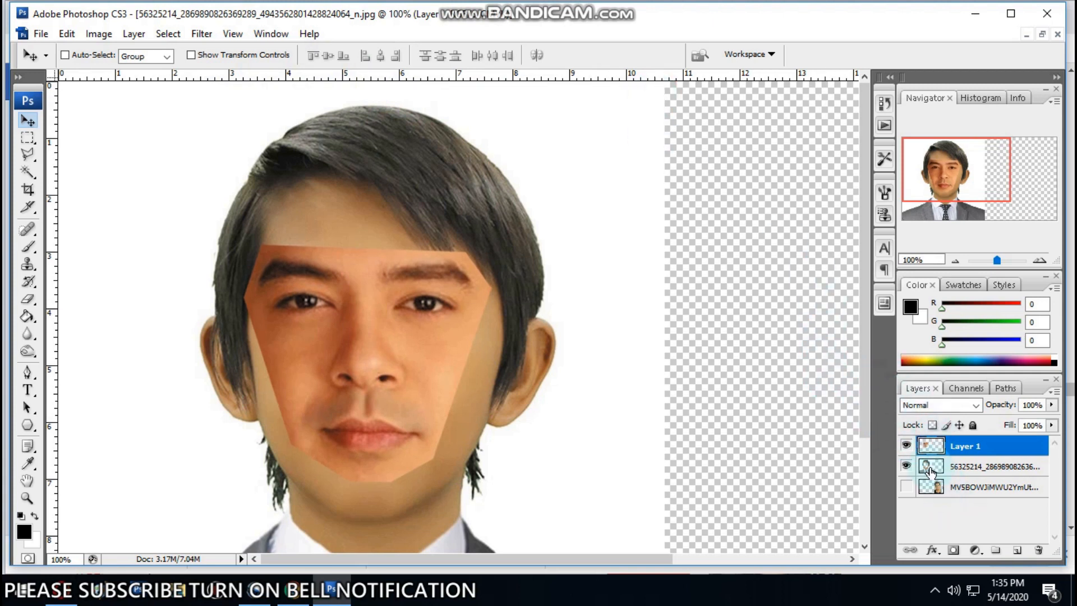
# Step: Load the face cutout's outline as a selection, select both the cutout and boy's portrait layers, and auto-blend them
pyautogui.keyDown('ctrl'); pyautogui.click(925, 449); pyautogui.keyUp('ctrl')
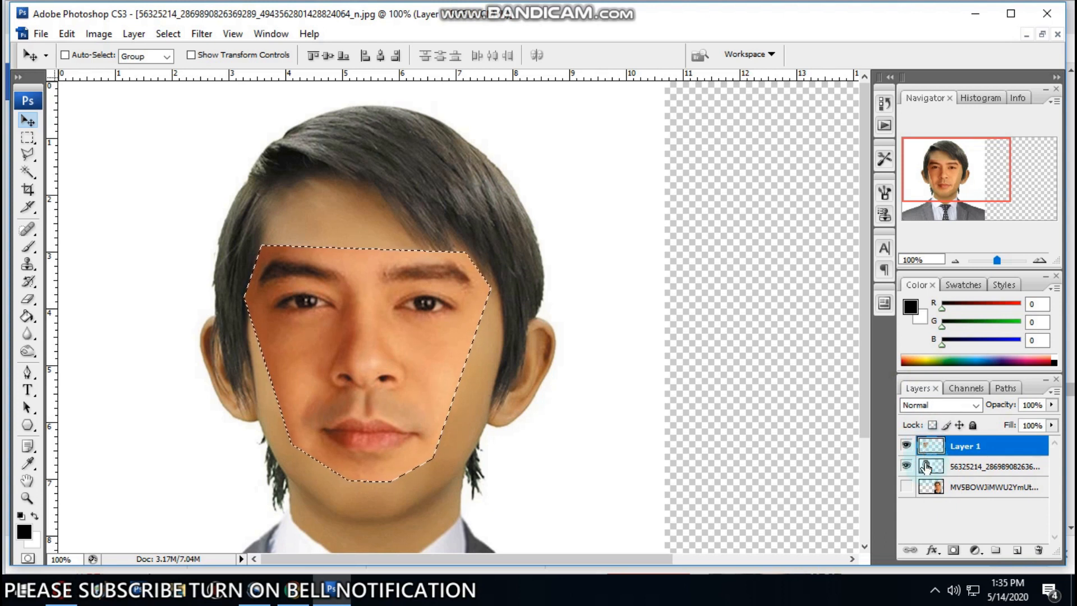
pyautogui.keyDown('shift'); pyautogui.click(988, 466); pyautogui.keyUp('shift')
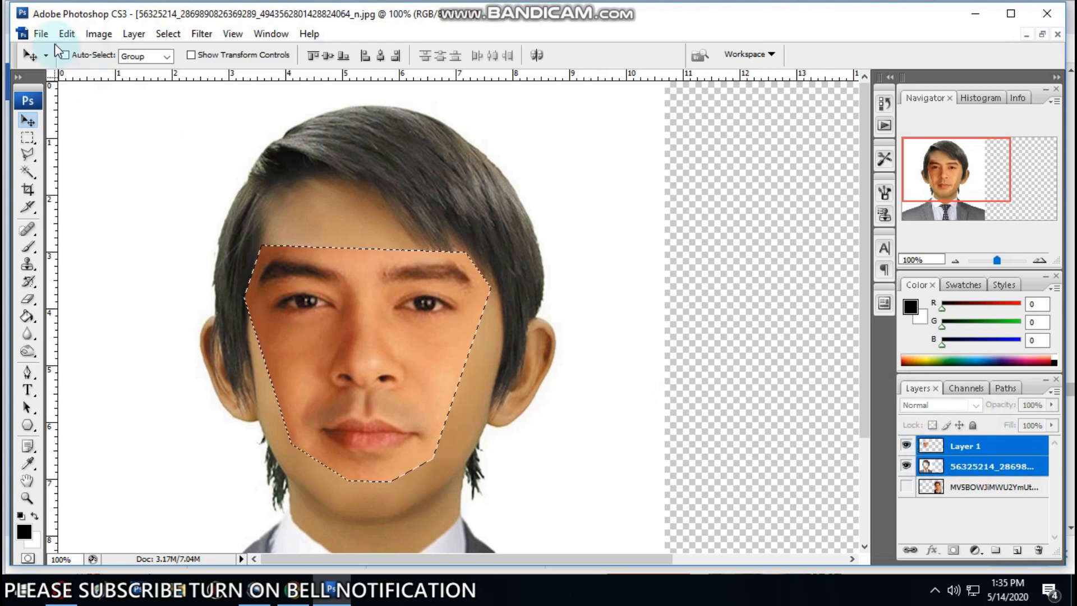
pyautogui.click(68, 34)
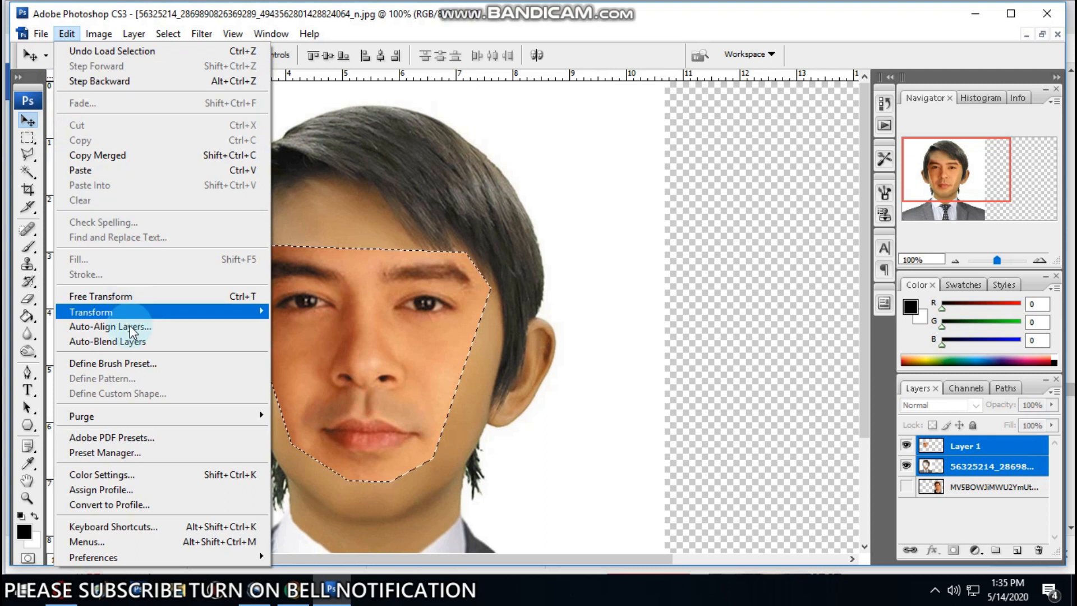
pyautogui.click(137, 342)
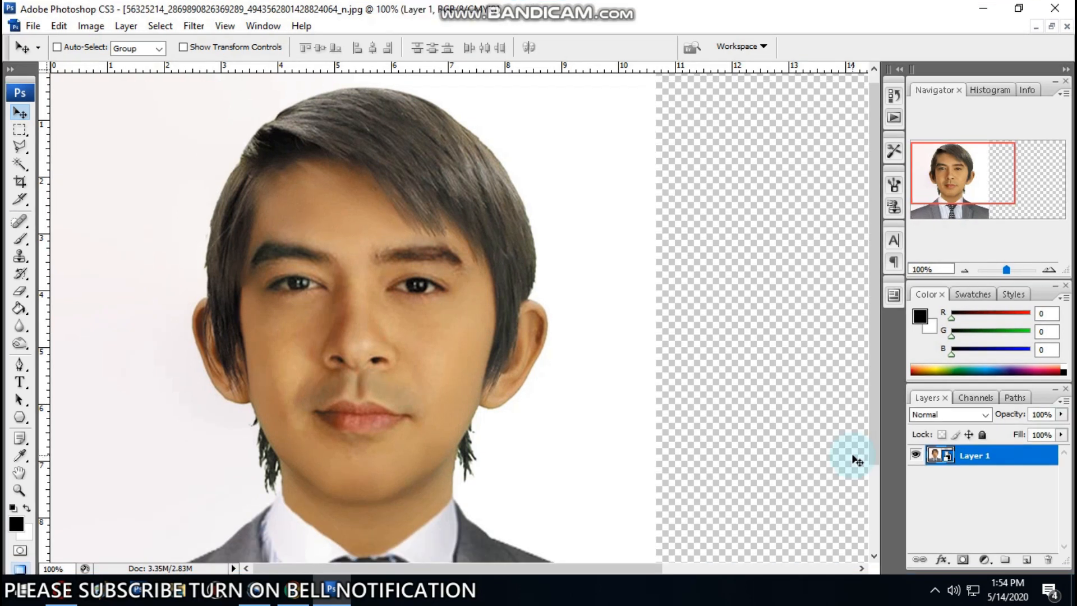
# Step: Load the blended portrait layer's outline as a selection, crop the canvas to it, and deselect
pyautogui.keyDown('ctrl'); pyautogui.click(944, 458); pyautogui.keyUp('ctrl')
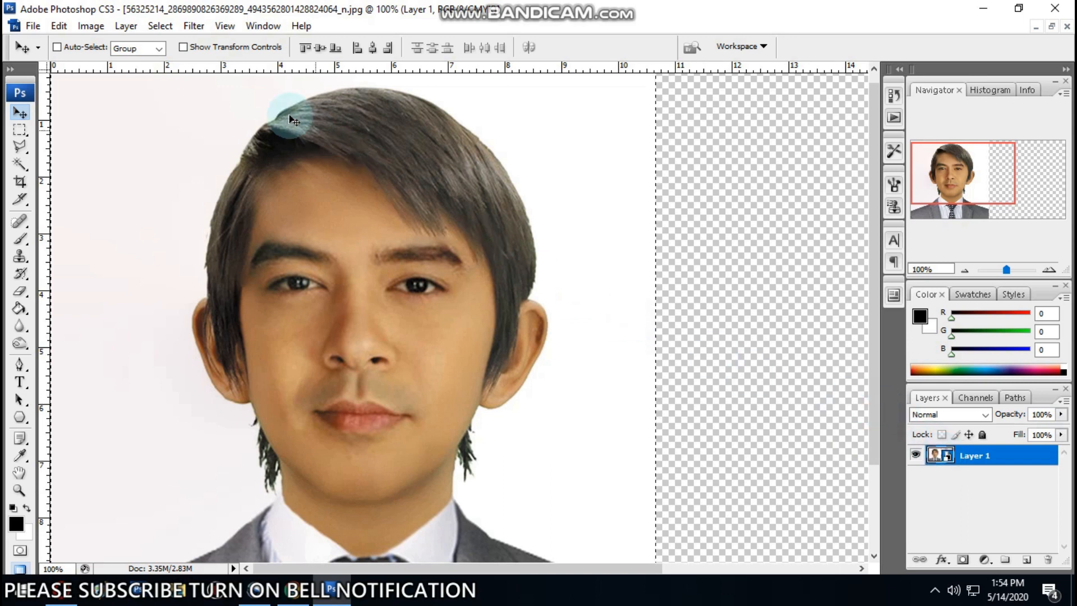
pyautogui.click(90, 26)
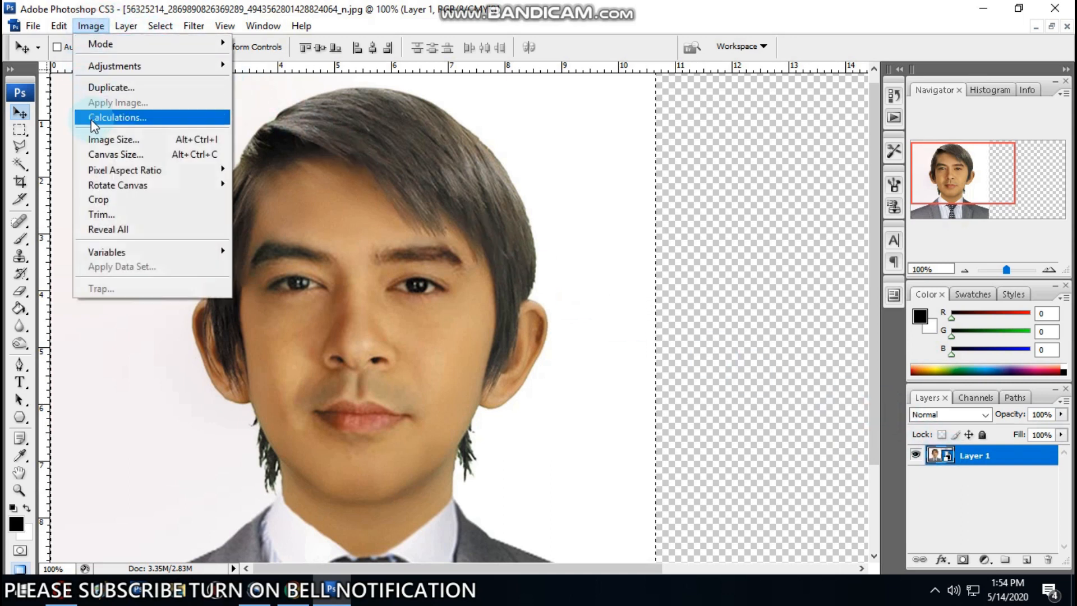
pyautogui.click(101, 199)
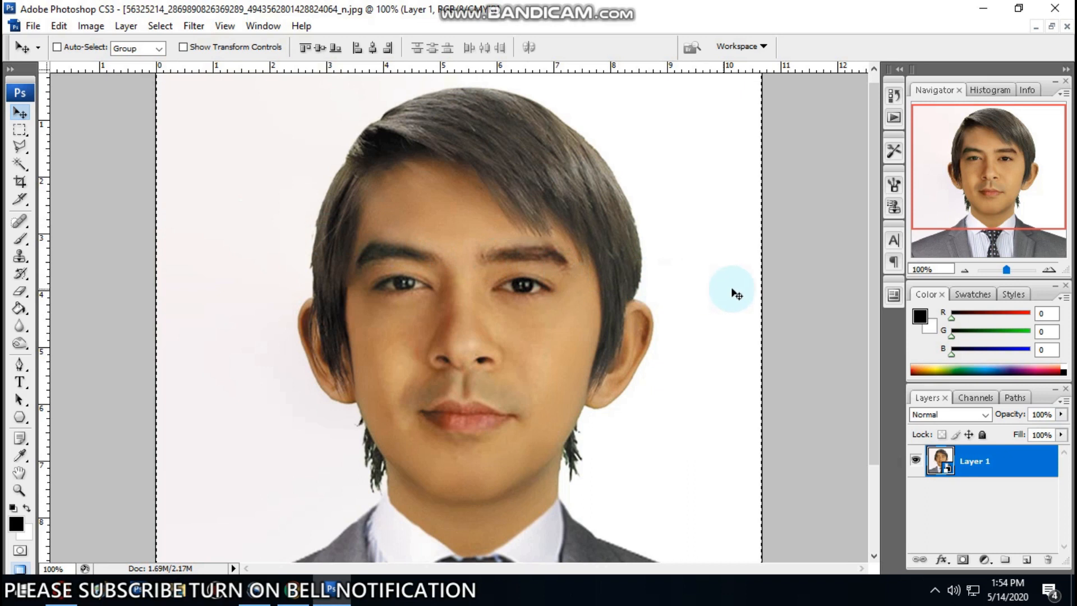
pyautogui.hotkey('ctrl', 'd')
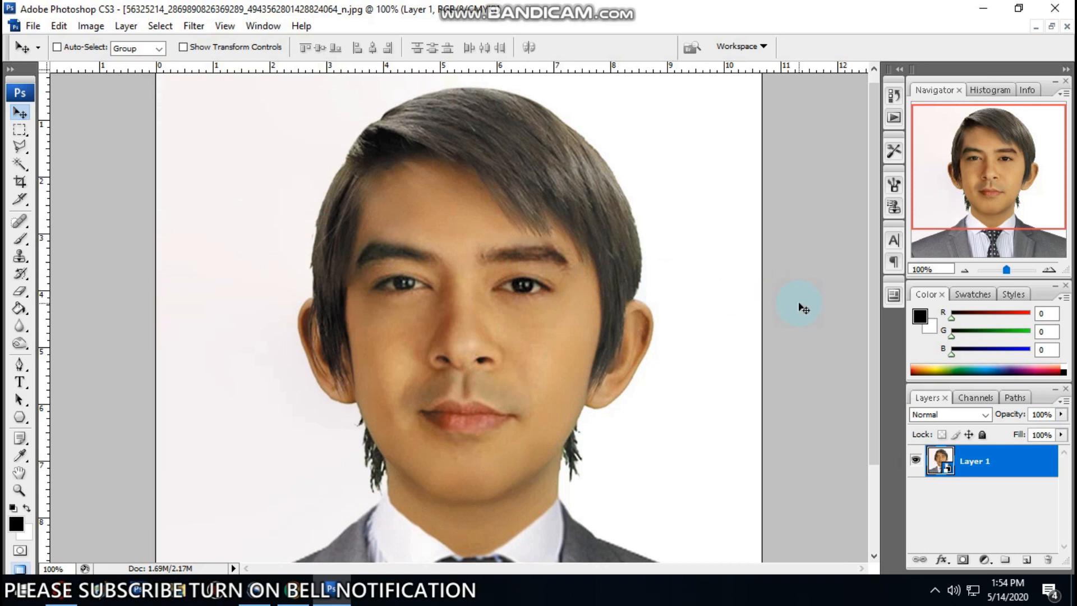